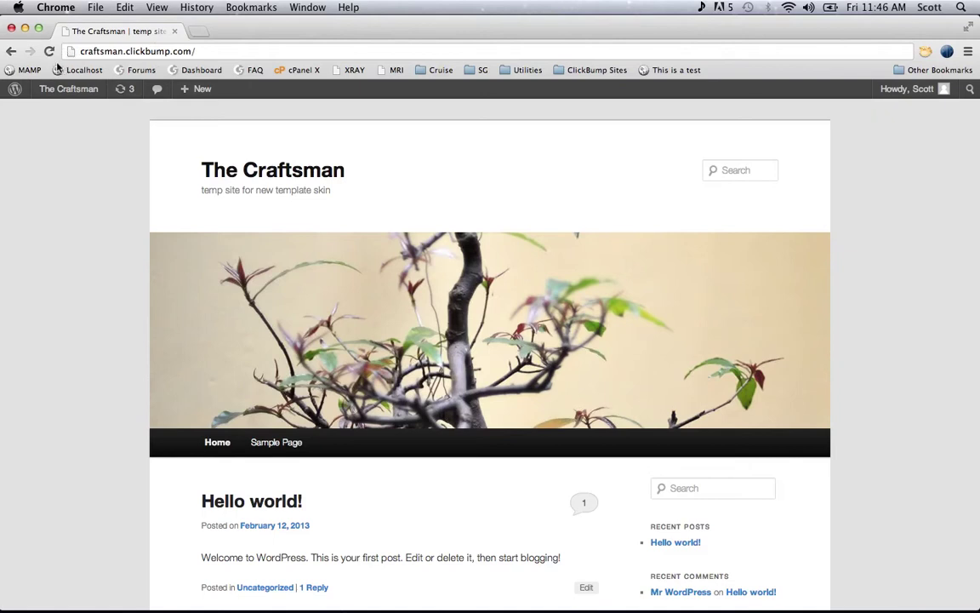
Step: Load the WordPress admin area by appending wp-admin to the site address
click(946, 176)
scroll(932, 273, down, 5)
scroll(933, 273, down, 3)
scroll(932, 273, up, 6)
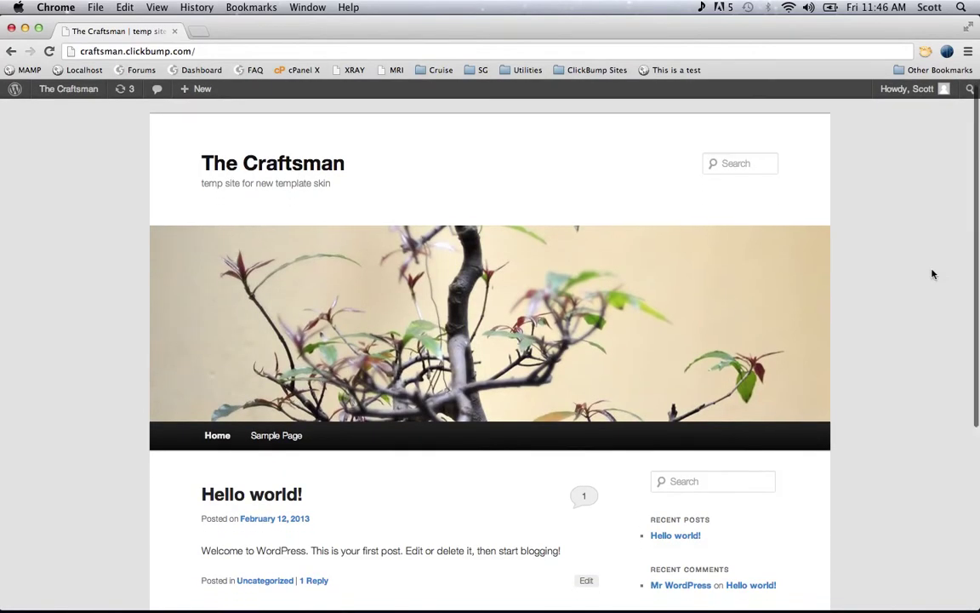
scroll(933, 274, down, 5)
scroll(933, 273, up, 6)
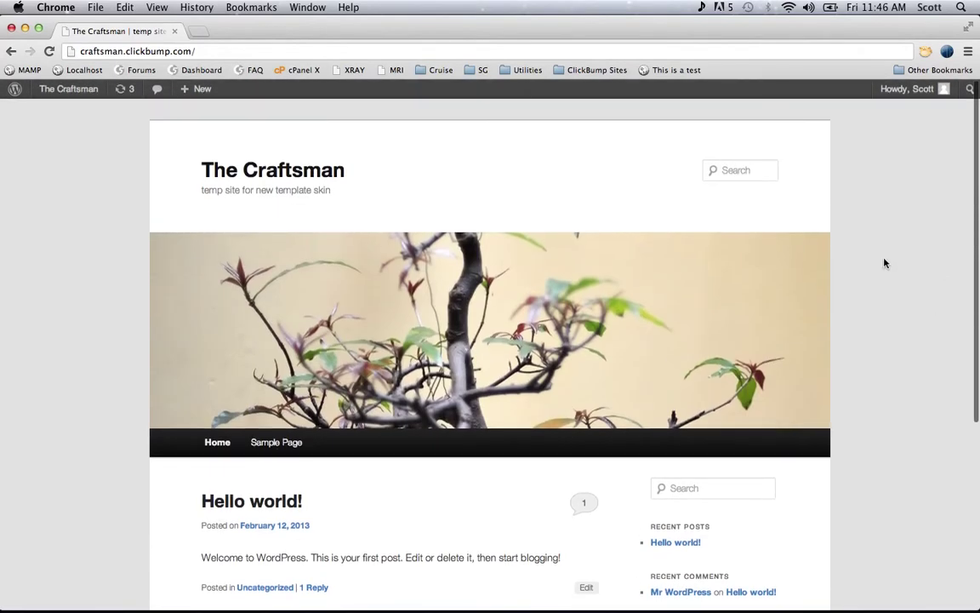
click(243, 49)
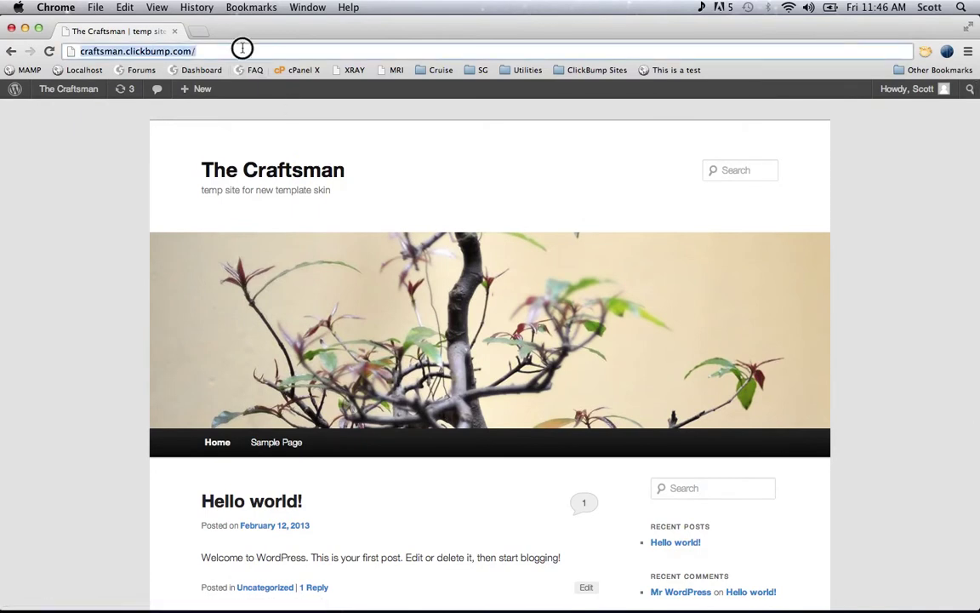
click(243, 49)
text(wp-a)
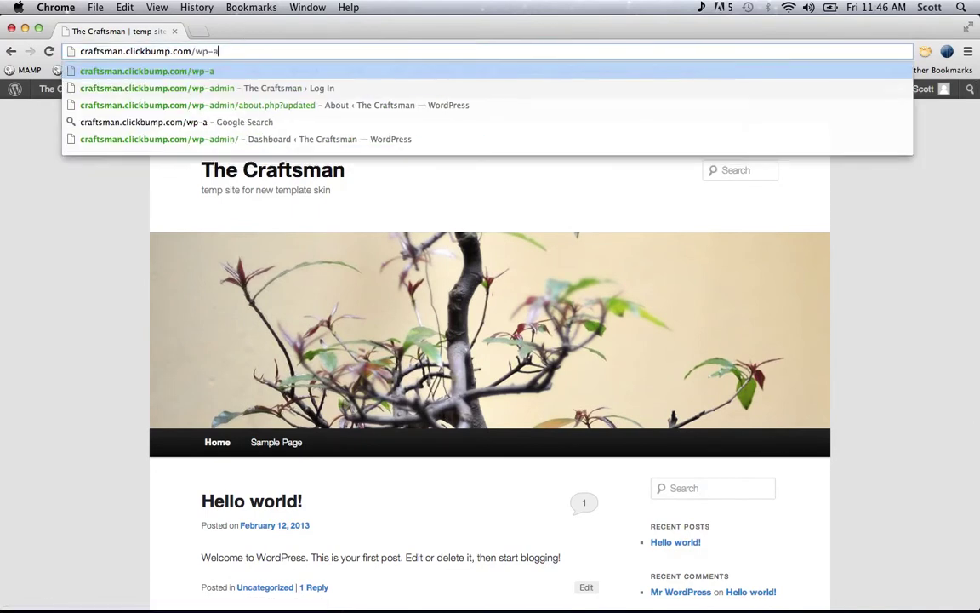
text(dmin)
key(Return)
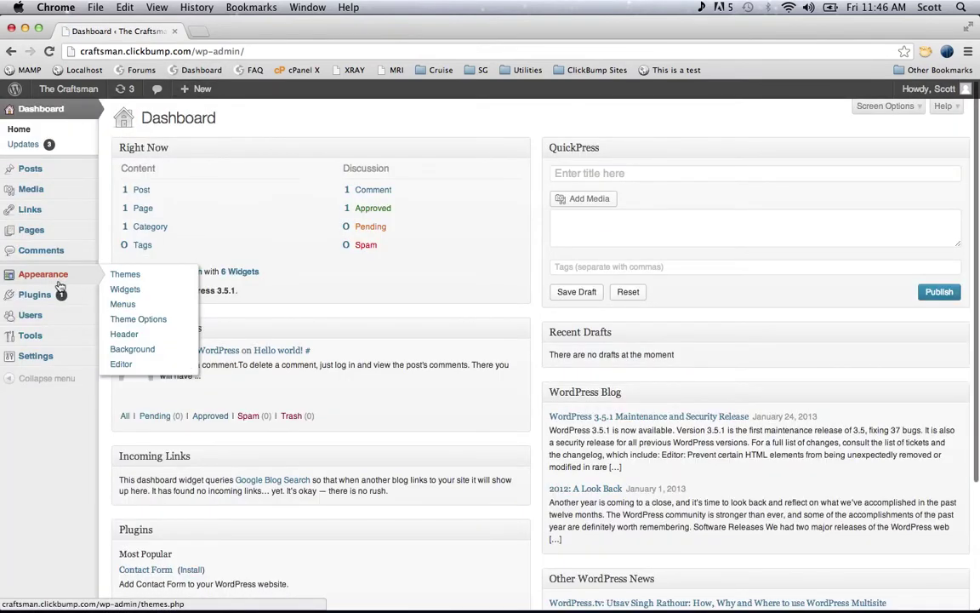
mouse_move(35, 295)
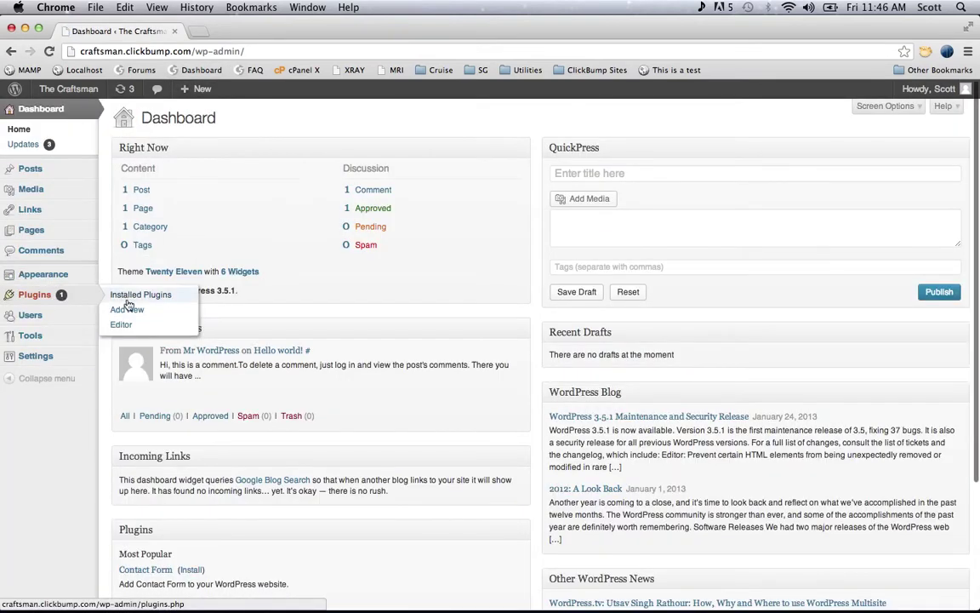
Step: Upload jumpstart-pro.zip from the ClickBump JumpStart-Pro 6.4.1 folder, install it and activate it
click(128, 309)
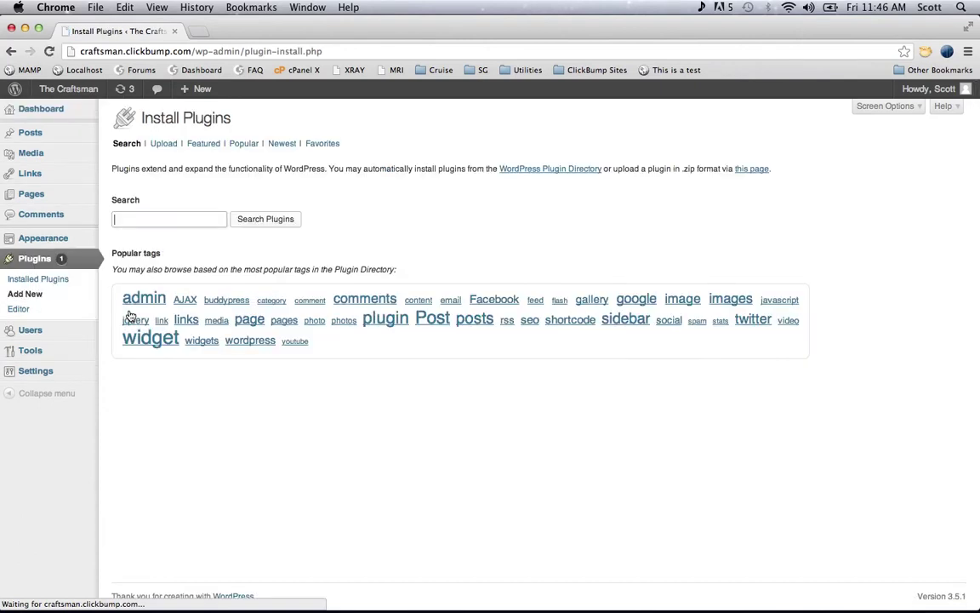
click(163, 144)
click(141, 222)
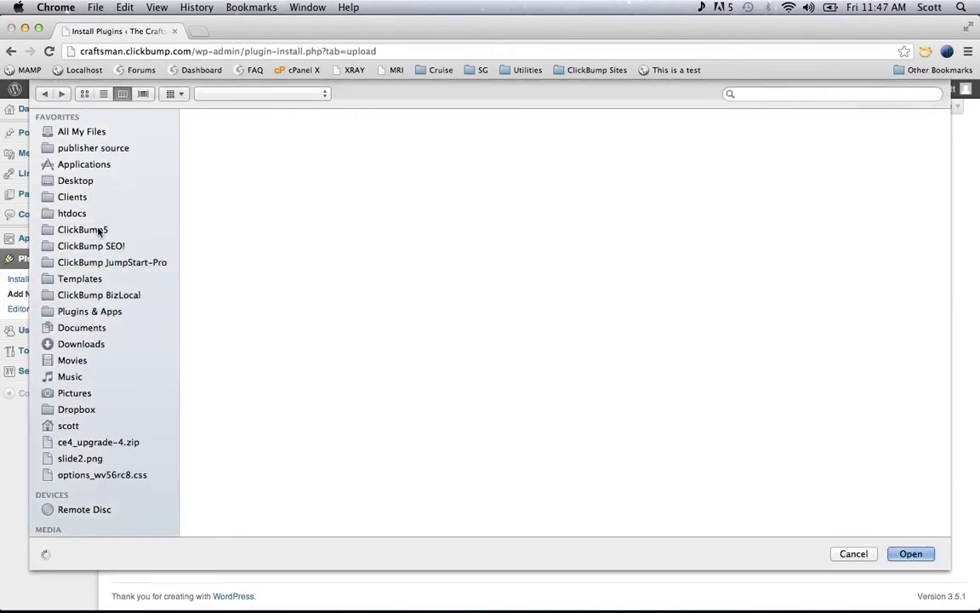
click(99, 231)
click(96, 263)
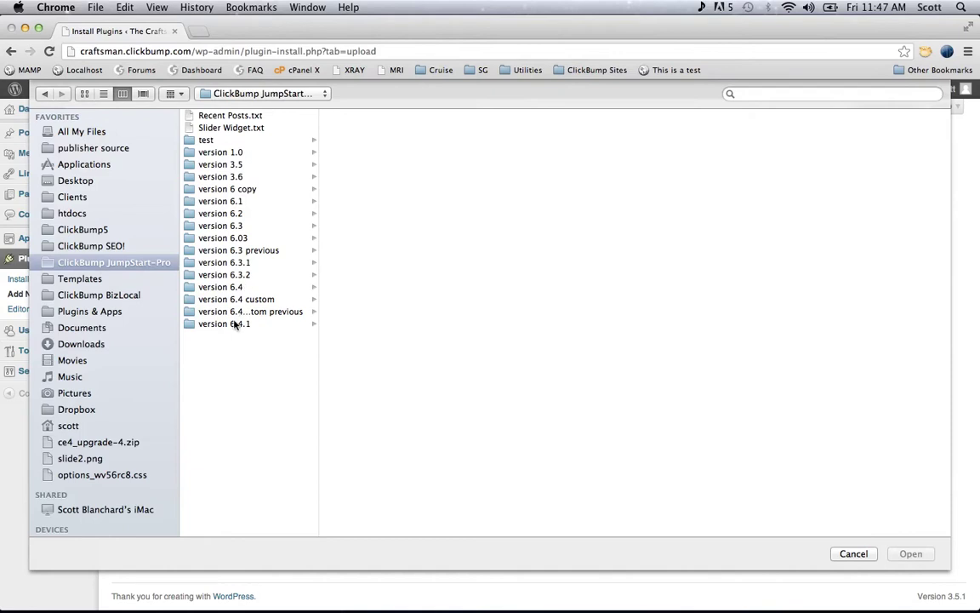
click(230, 324)
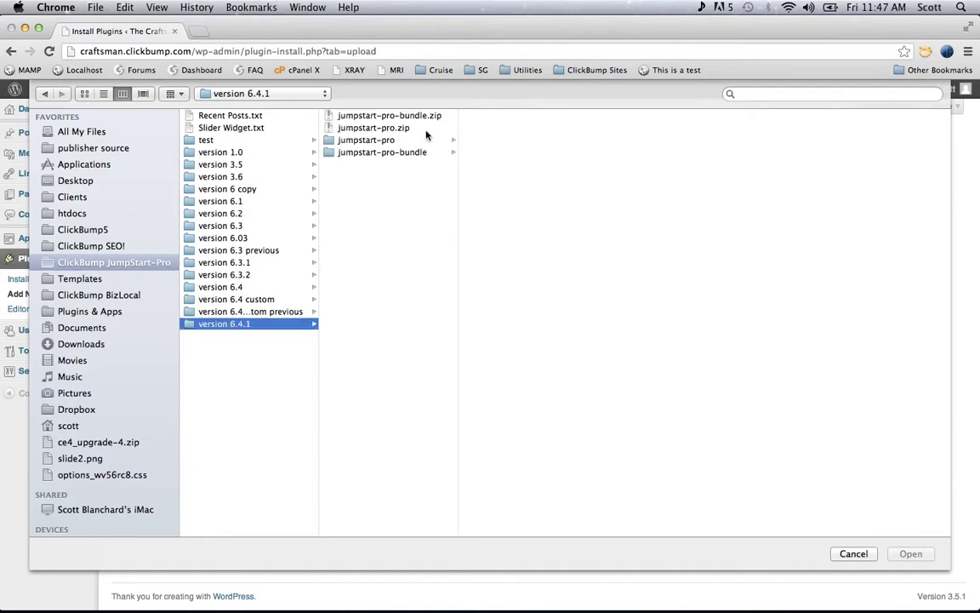
click(416, 128)
key(Return)
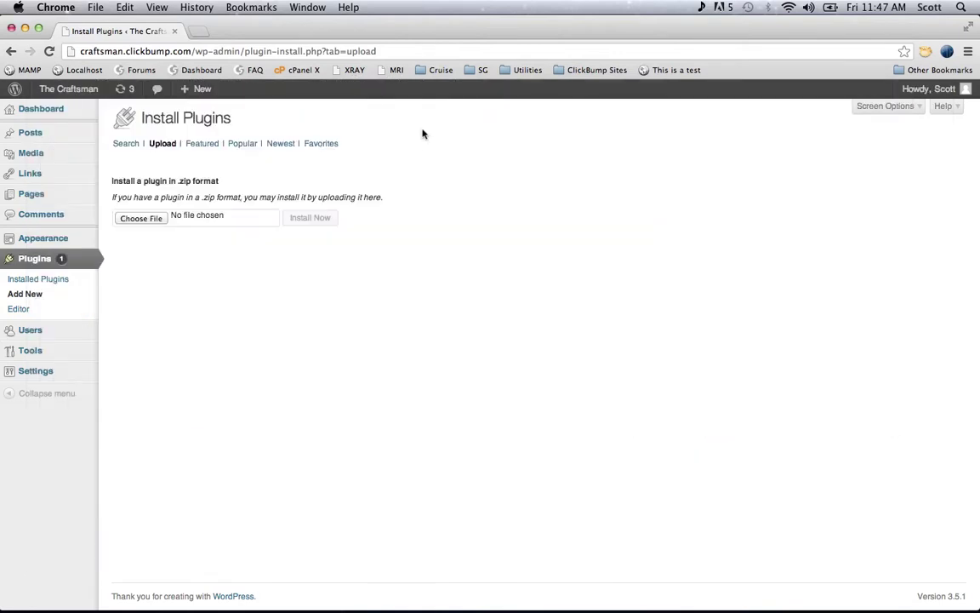
click(299, 224)
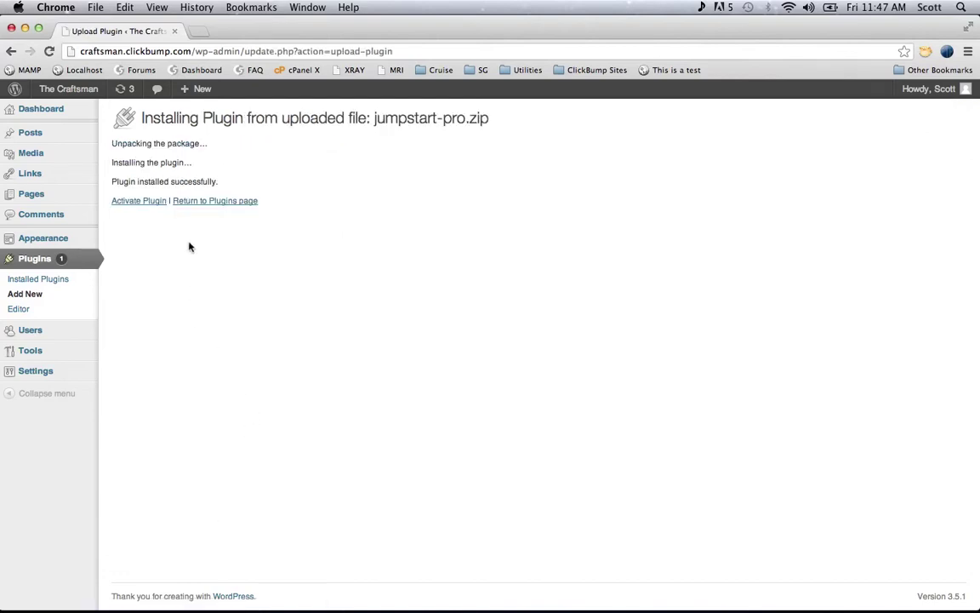
click(148, 202)
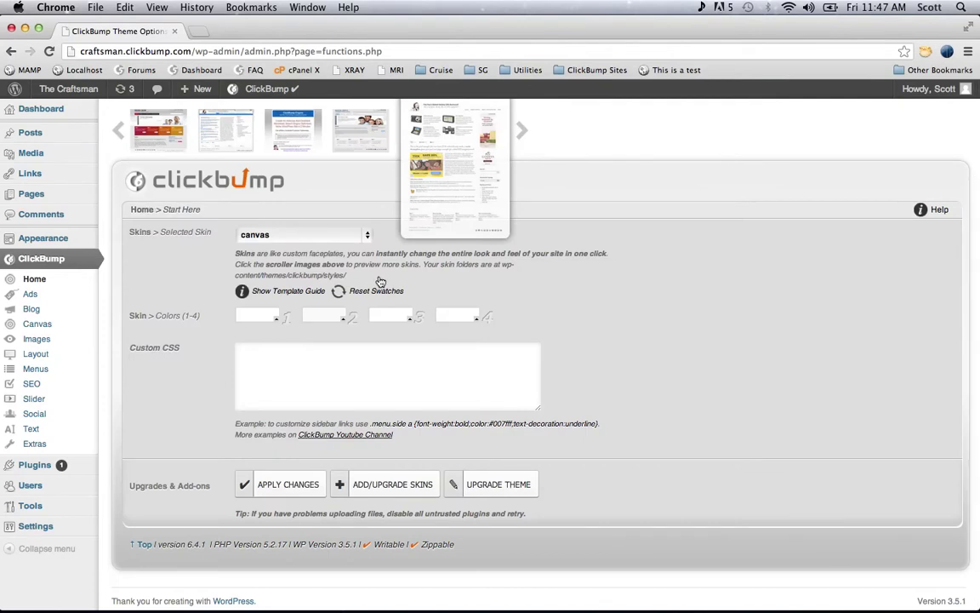
Step: Apply the ClickBump settings and open the site's Blog page in a preview tab
click(310, 491)
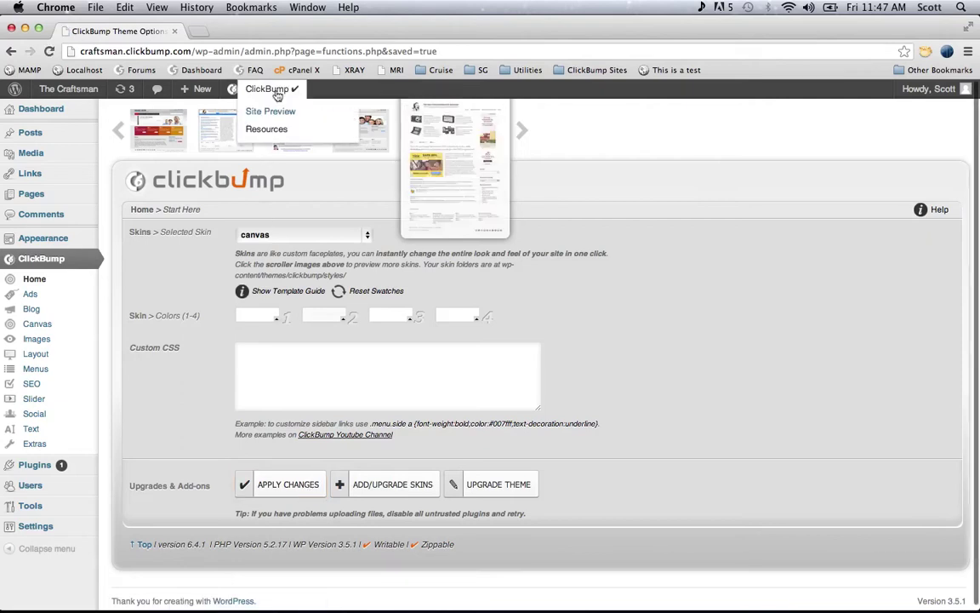
click(265, 110)
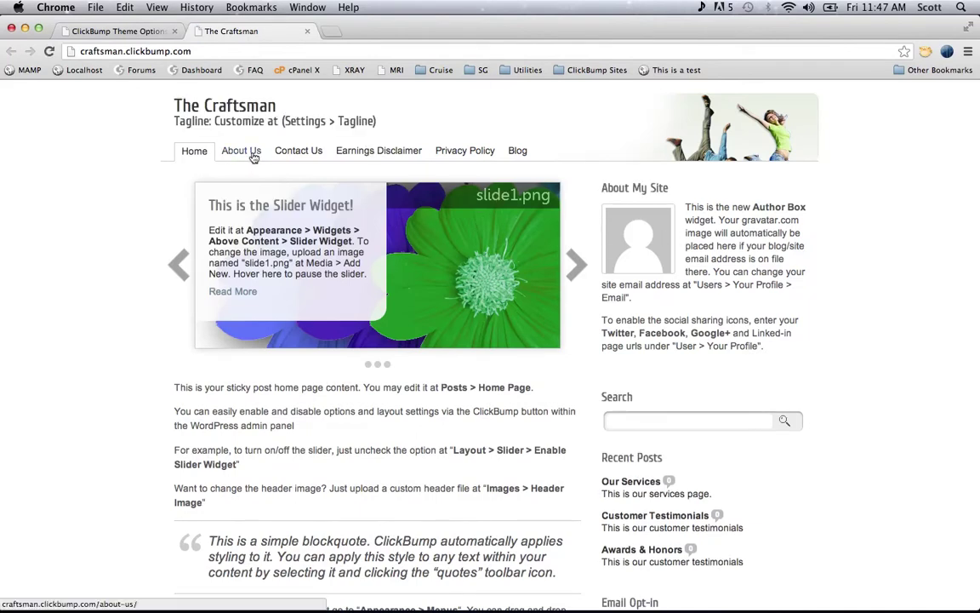
click(519, 152)
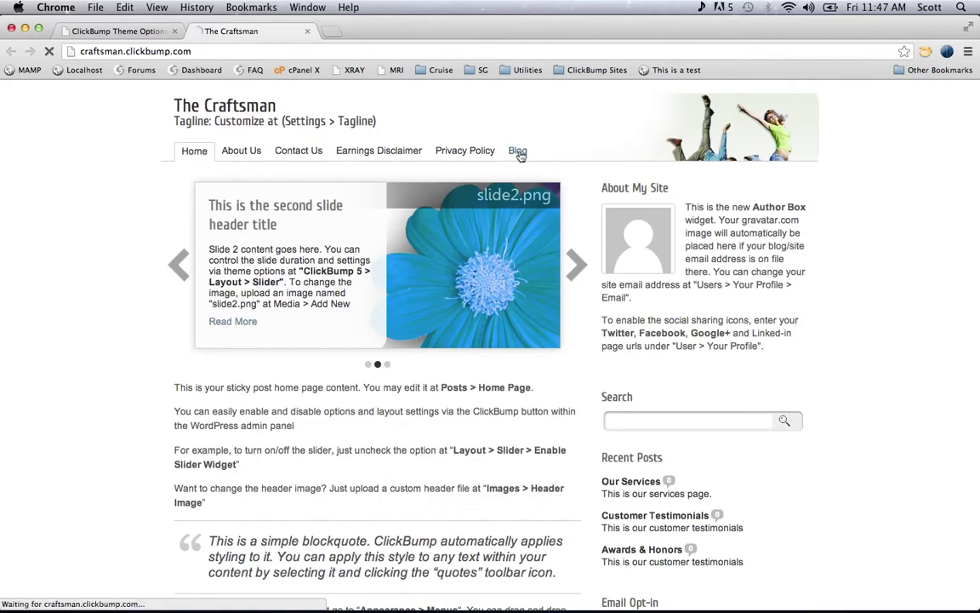
Step: Scroll through the restyled blog page, then return to the ClickBump theme options tab
scroll(466, 272, down, 6)
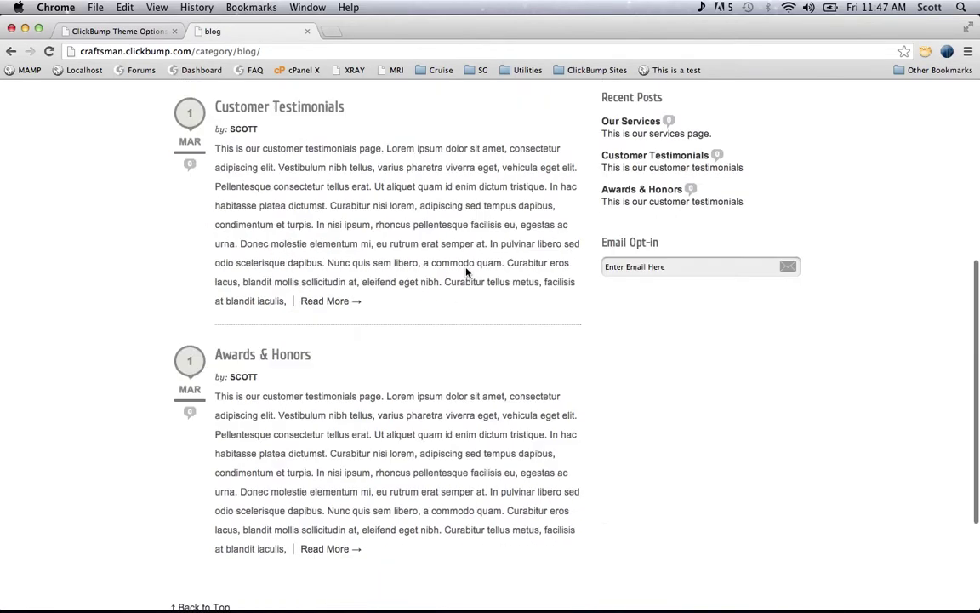
scroll(466, 272, up, 2)
scroll(466, 272, up, 4)
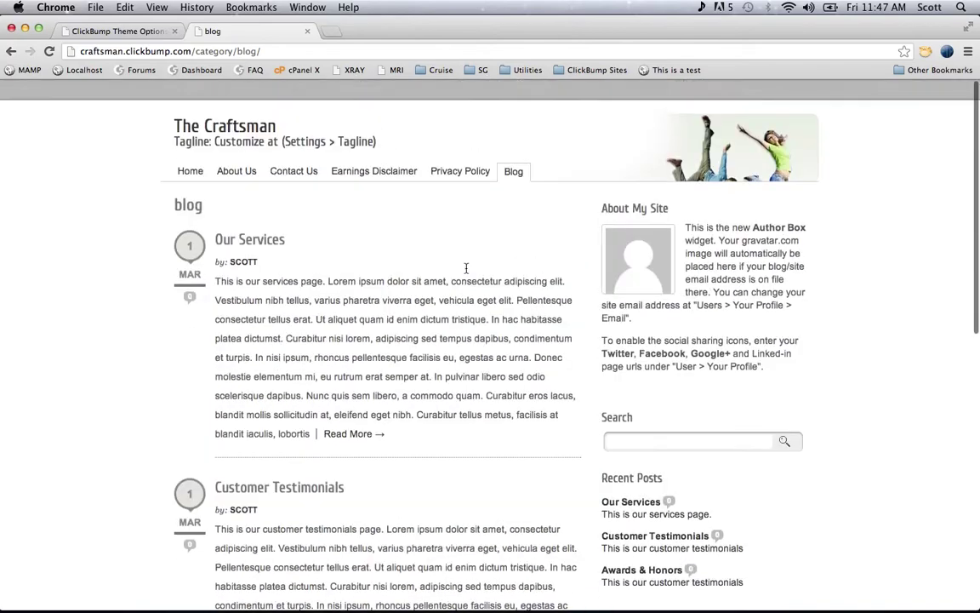
scroll(467, 272, down, 1)
scroll(467, 272, down, 2)
scroll(466, 272, down, 4)
scroll(467, 272, up, 5)
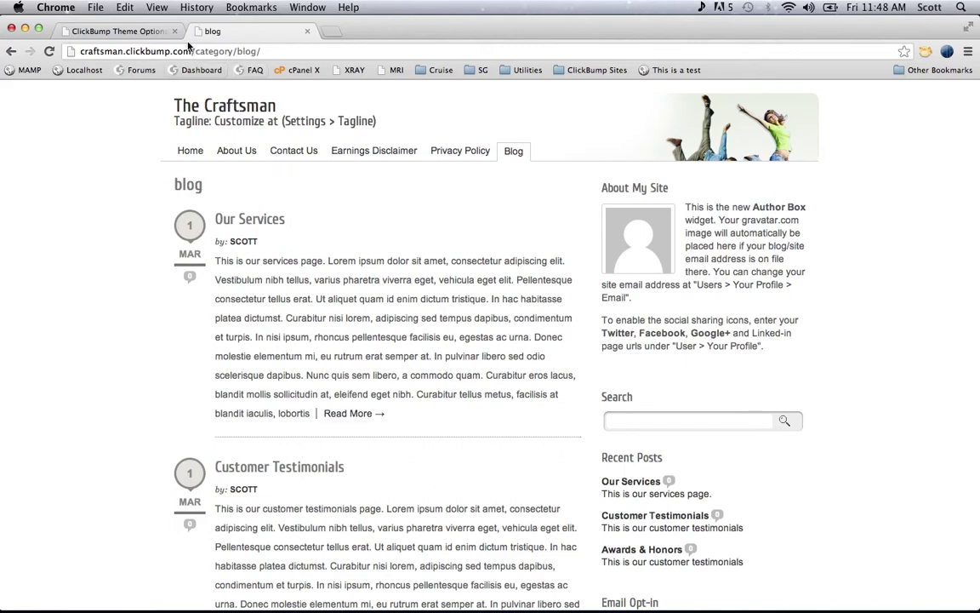
click(157, 33)
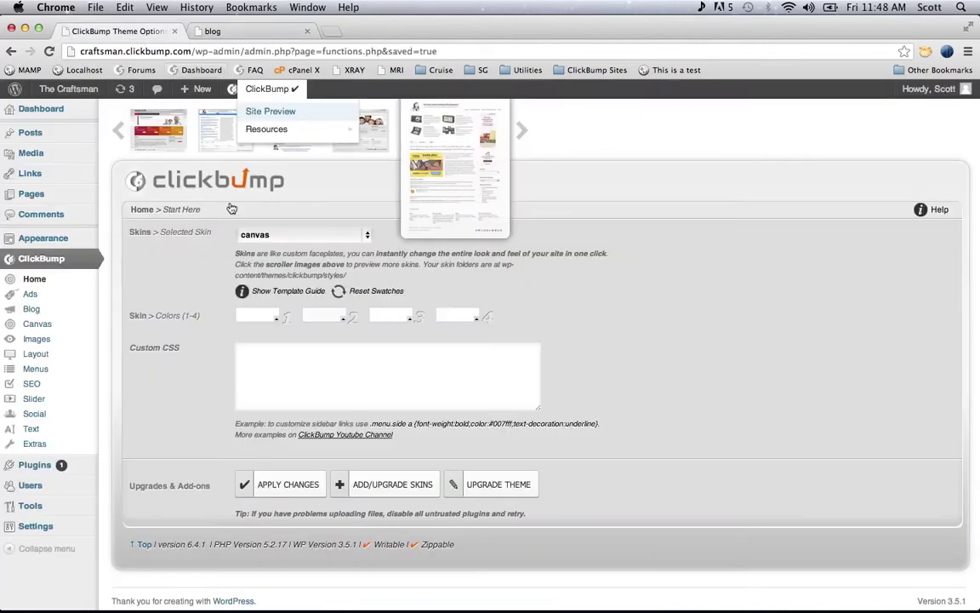
Step: Check the Skins dropdown and thumbnails, then bring up the ADD/UPGRADE SKINS upload window
click(313, 235)
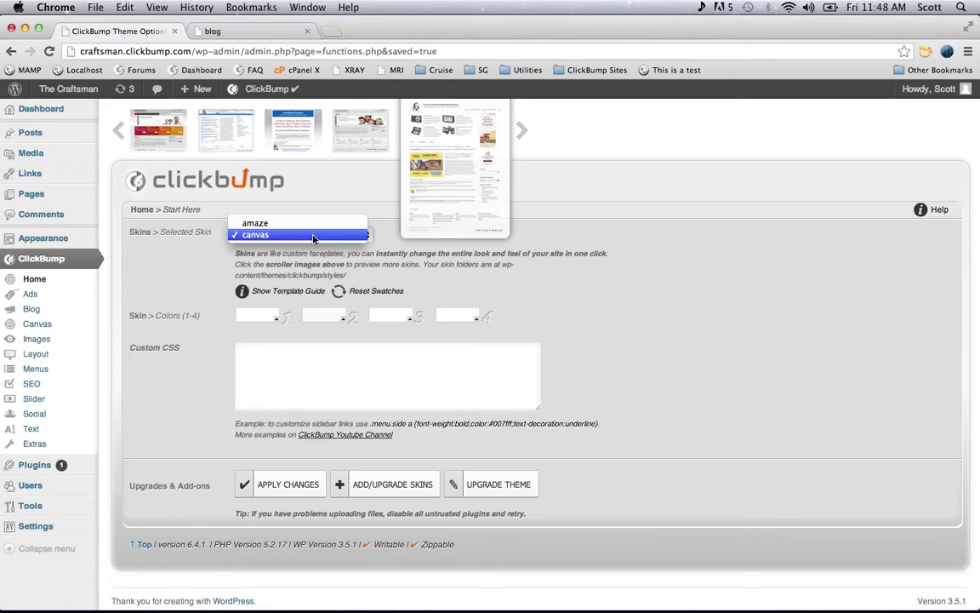
click(516, 130)
click(520, 131)
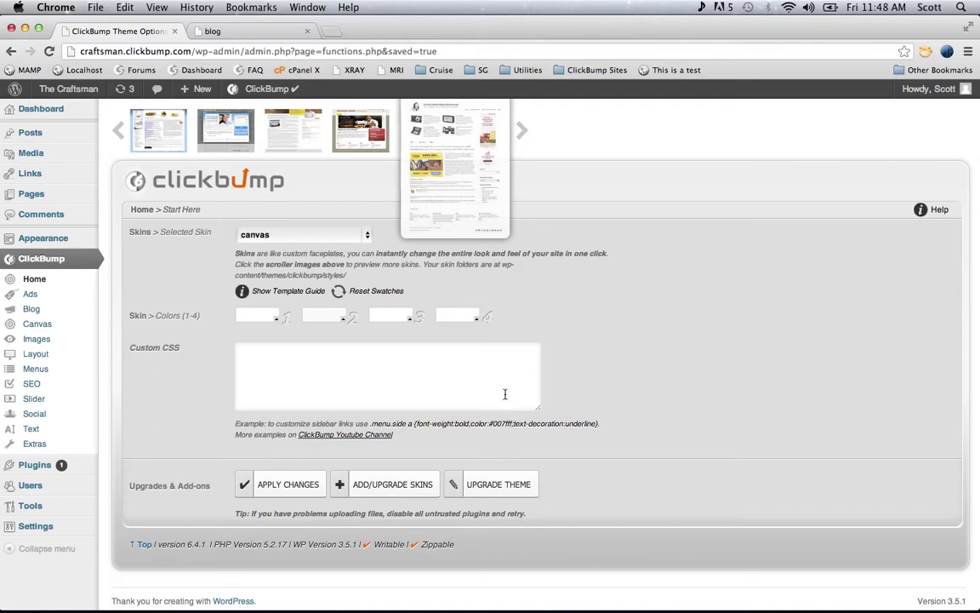
click(394, 486)
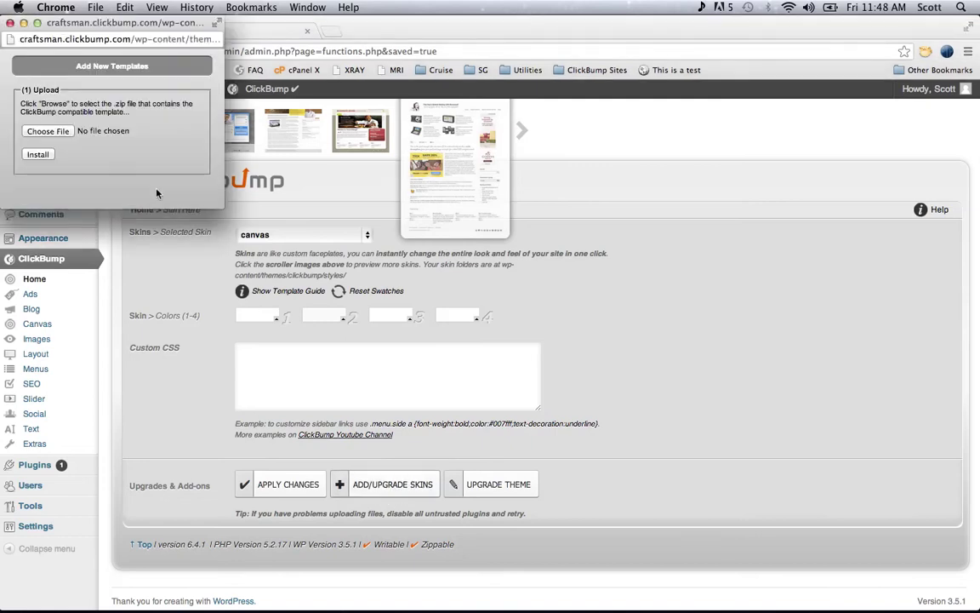
Step: Choose the-craftsman.zip from JumpStart-Pro's Templates > templates-premium > craftsman source folder
click(56, 130)
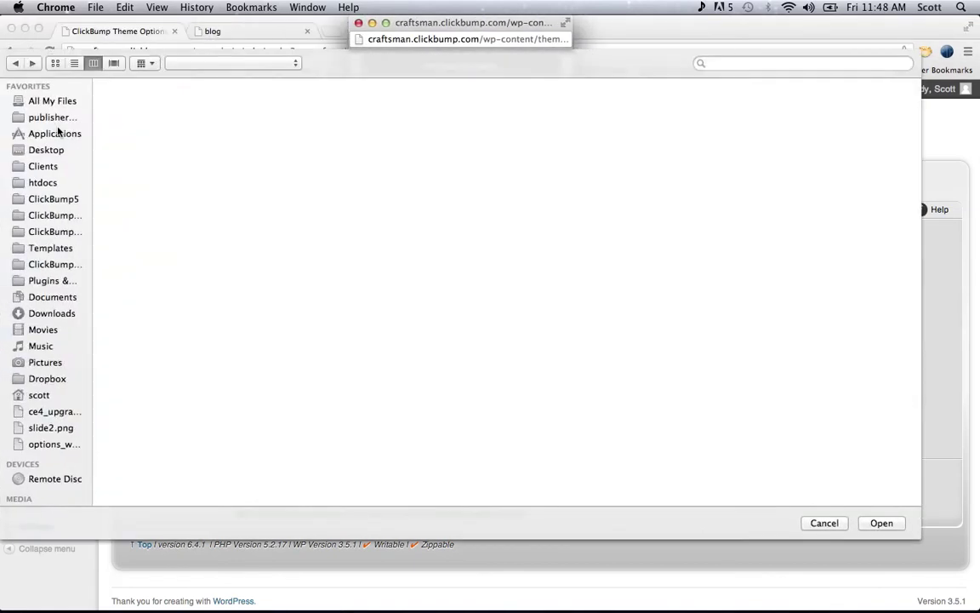
click(85, 232)
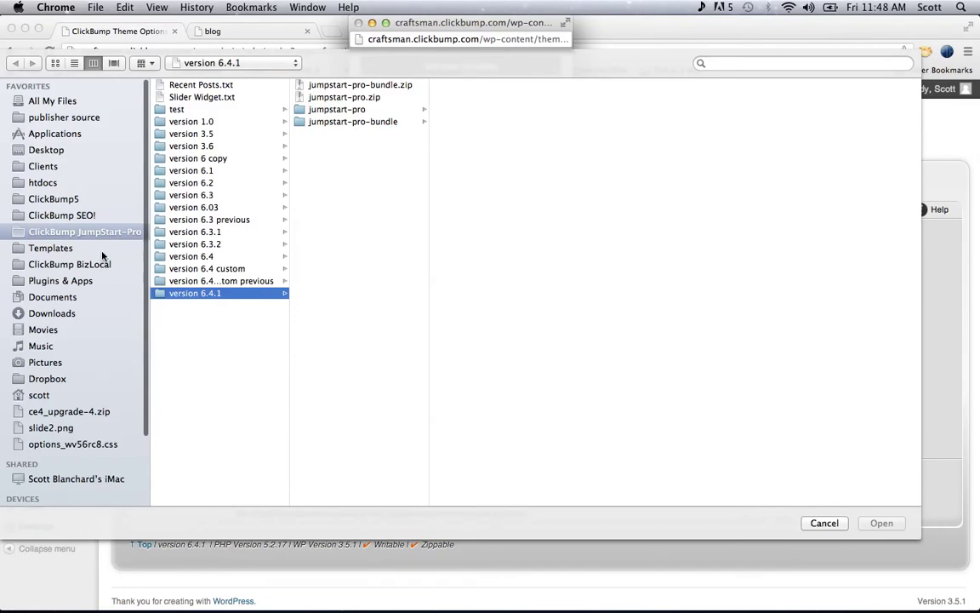
click(102, 249)
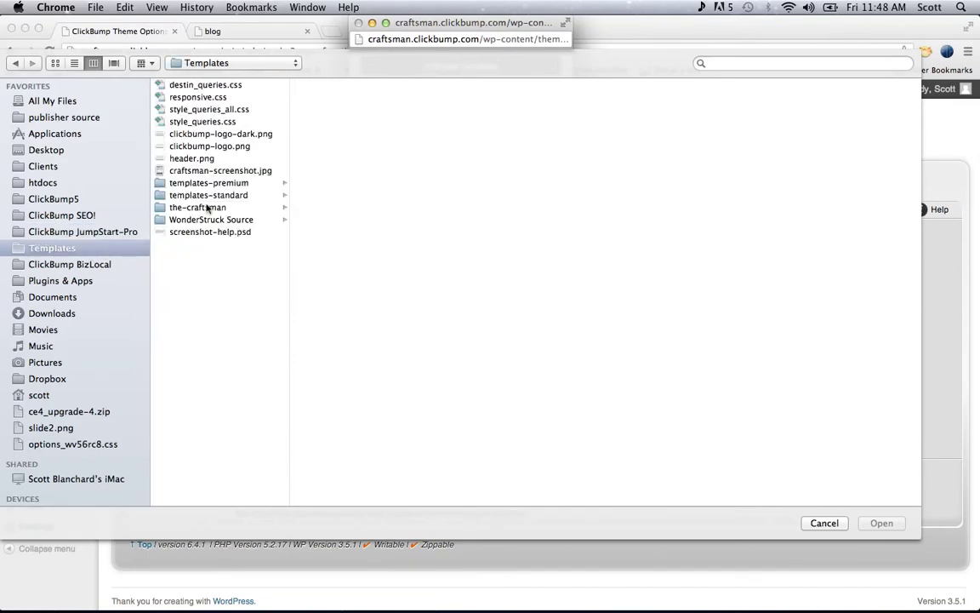
click(205, 183)
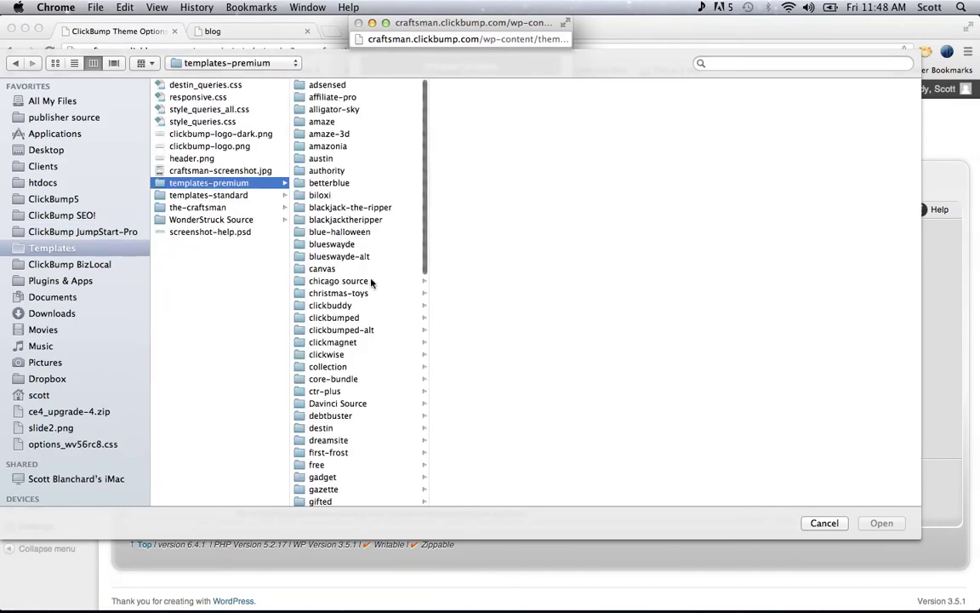
scroll(380, 330, down, 5)
scroll(380, 330, down, 5)
scroll(380, 331, down, 5)
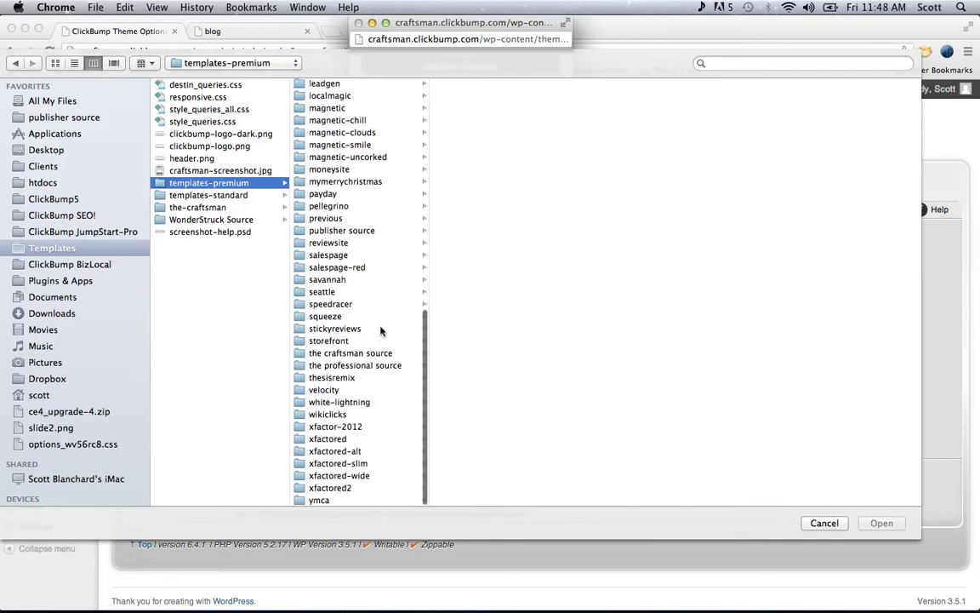
click(369, 350)
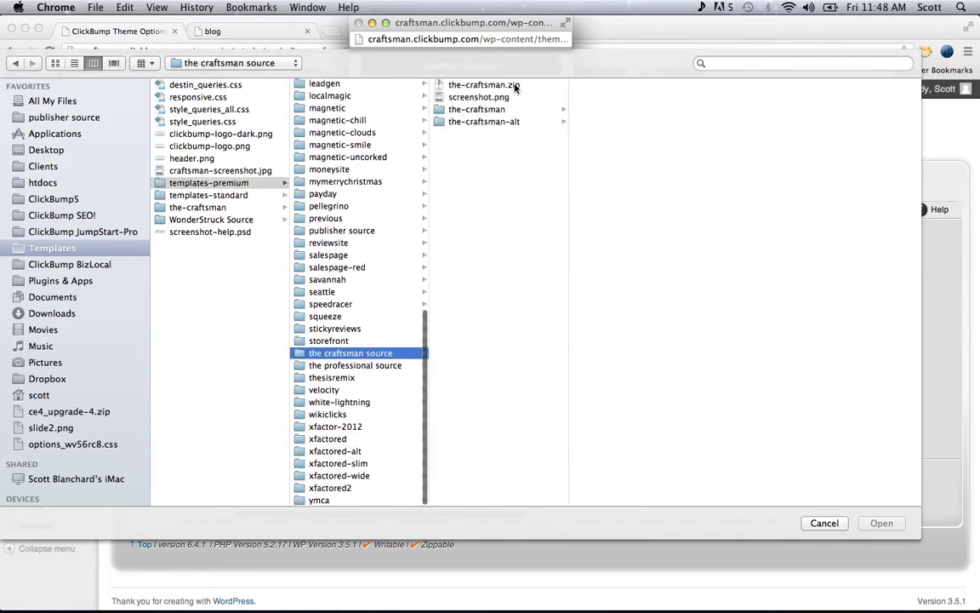
click(514, 86)
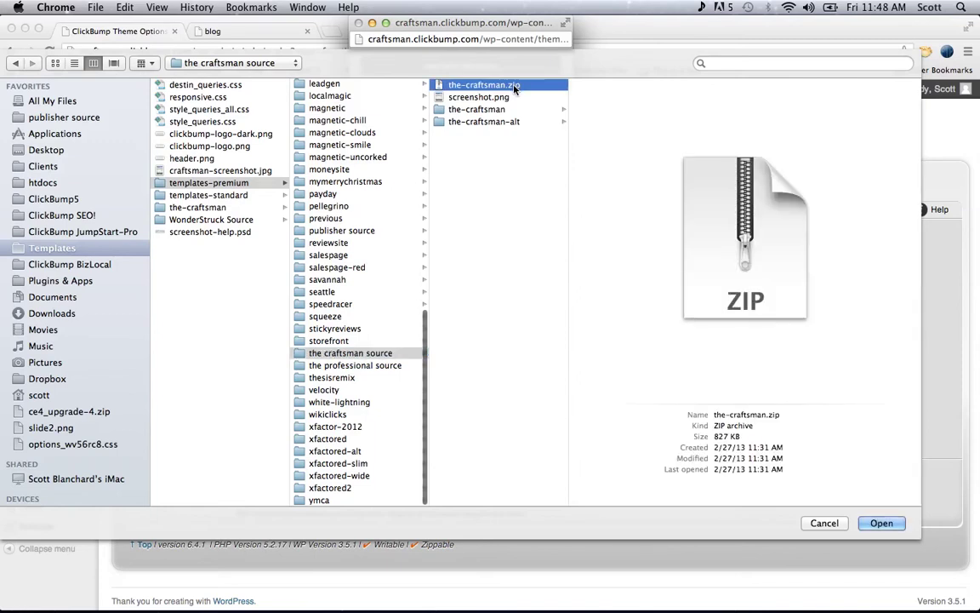
double_click(515, 86)
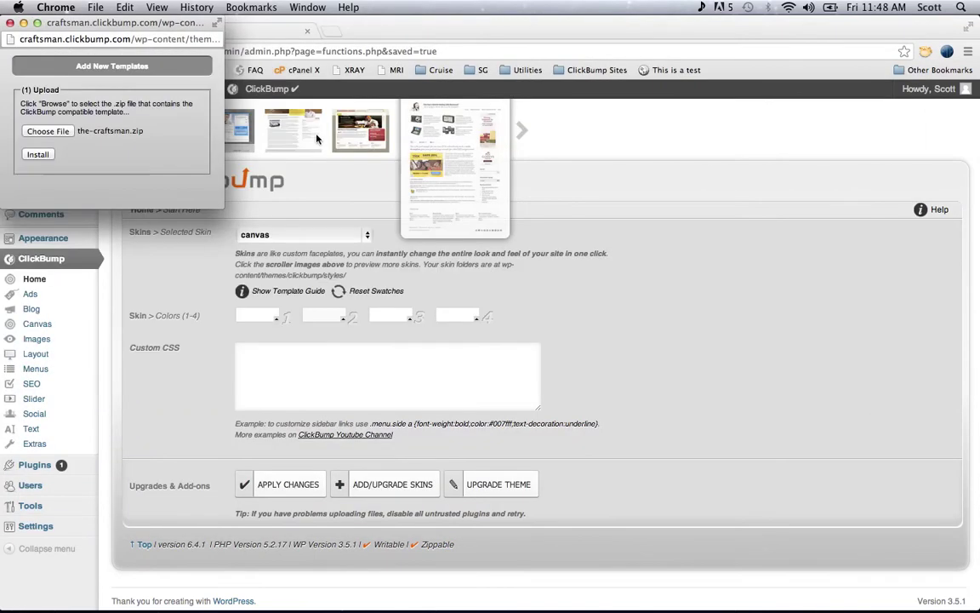
Step: Install the-craftsman.zip skin package and apply changes so it joins the skins list
click(37, 154)
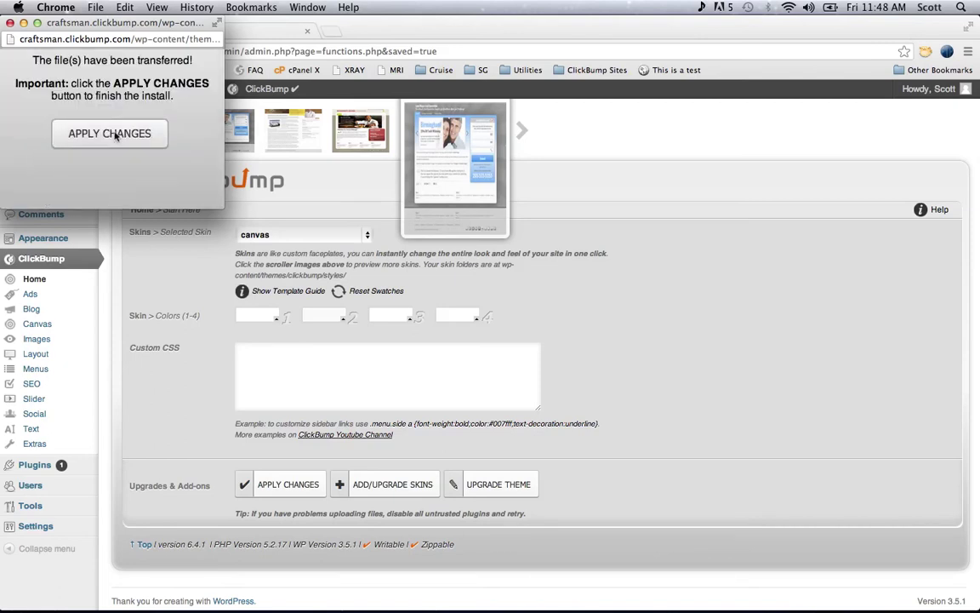
click(115, 136)
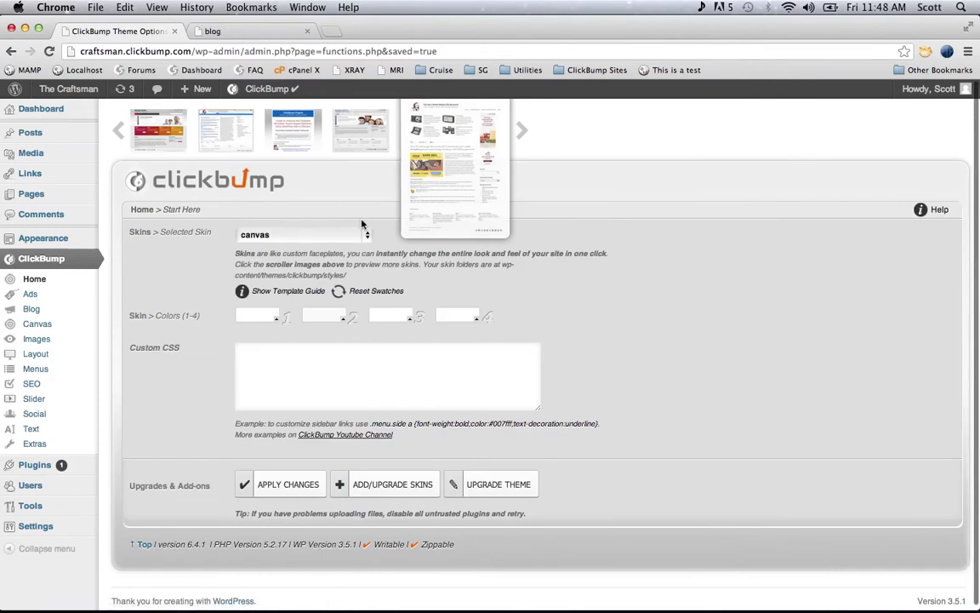
click(356, 237)
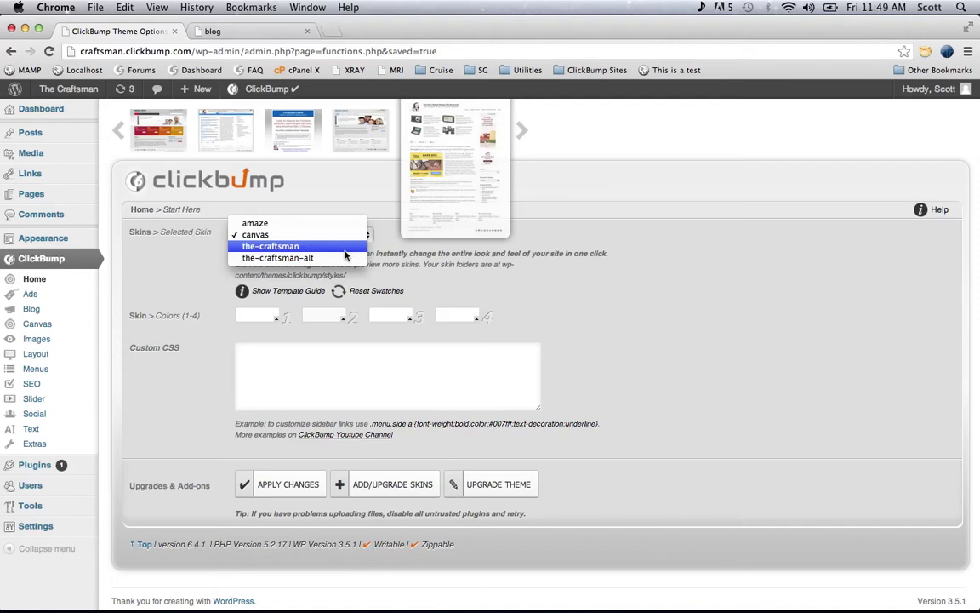
Step: Select the-craftsman in the Skins list, apply changes, and switch to the blog tab
click(344, 250)
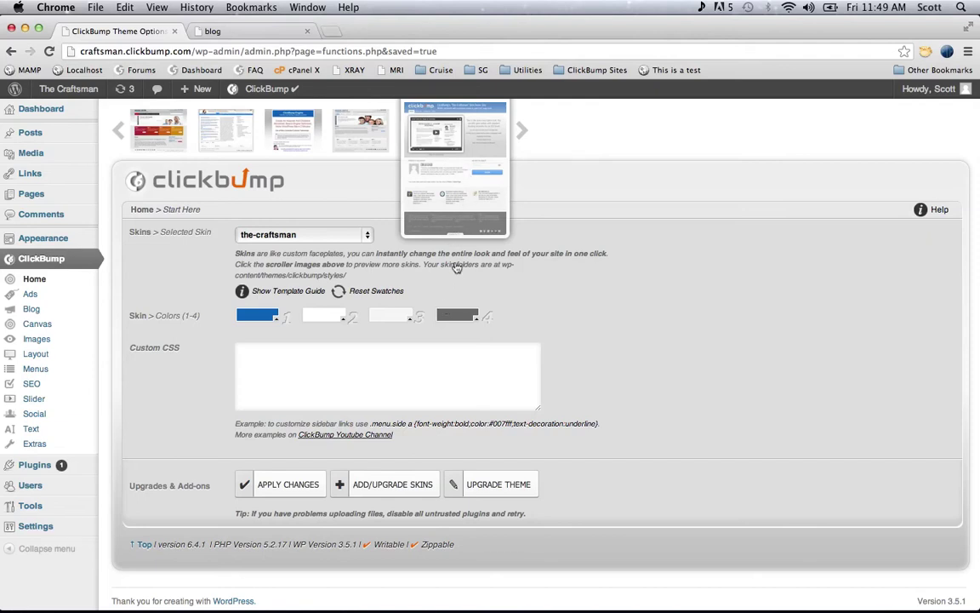
click(301, 487)
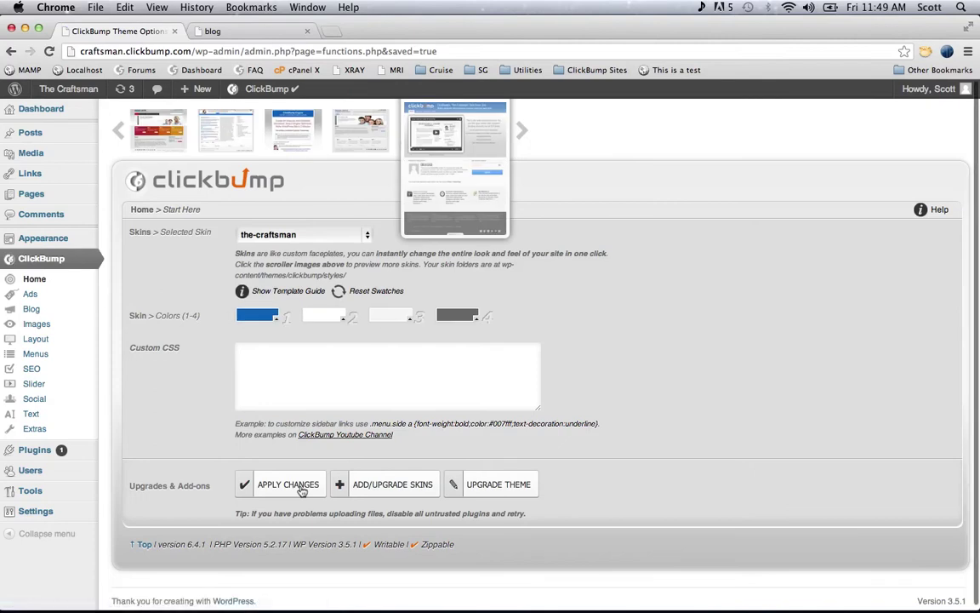
click(256, 32)
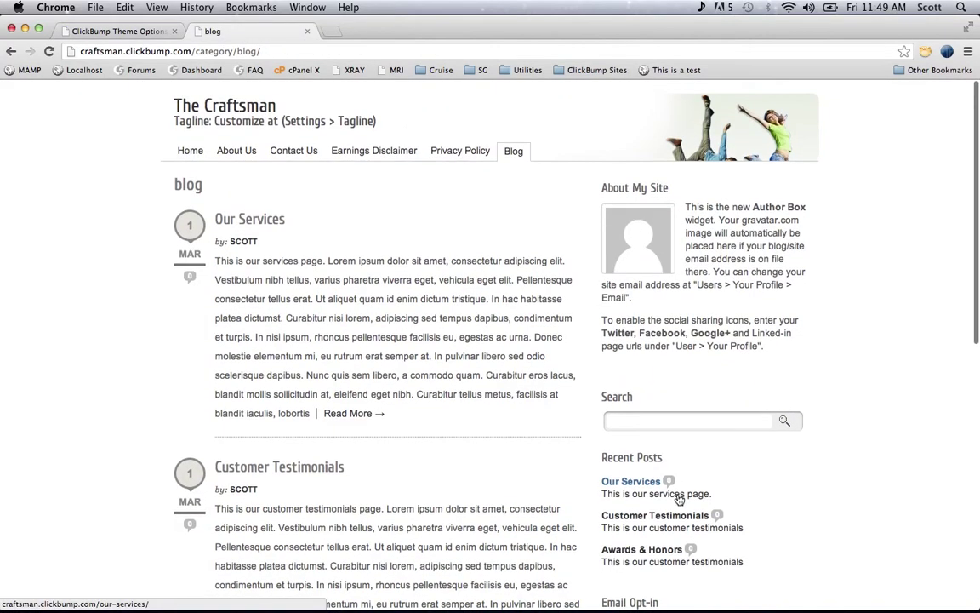
Step: Reload the blog to see the Craftsman skin, review the home page, then return to theme options
key(super+r)
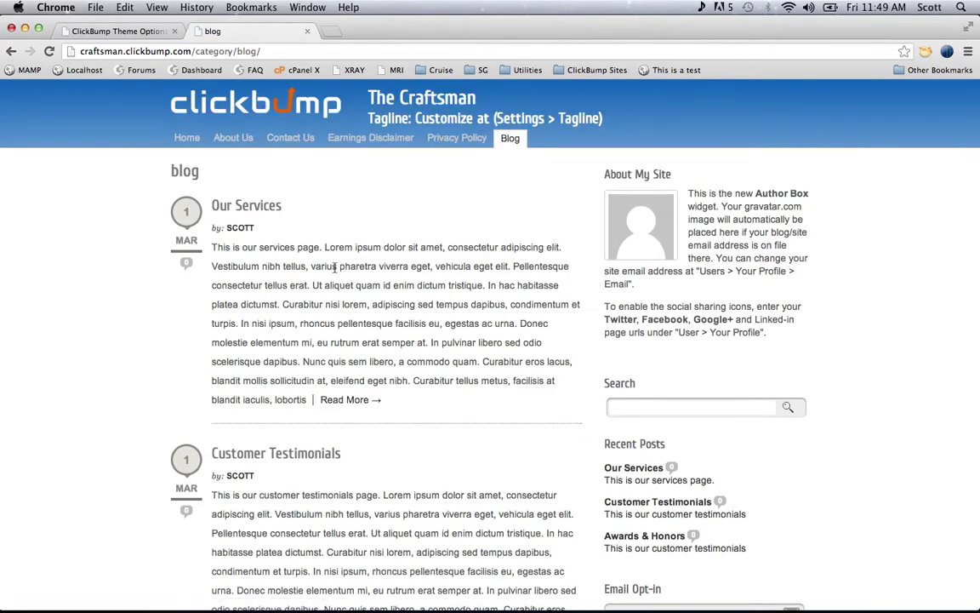
click(190, 139)
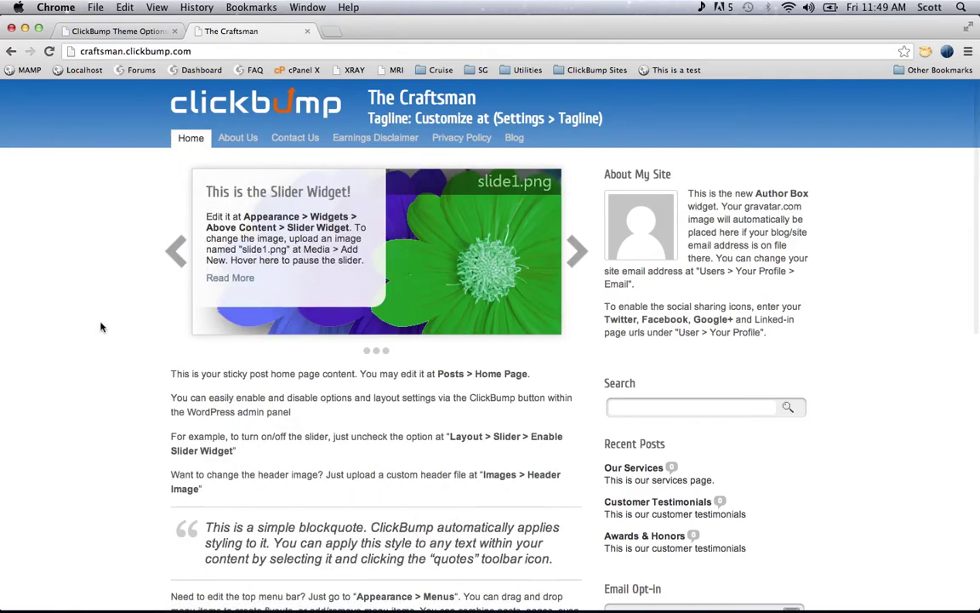
scroll(101, 327, down, 8)
scroll(100, 327, down, 5)
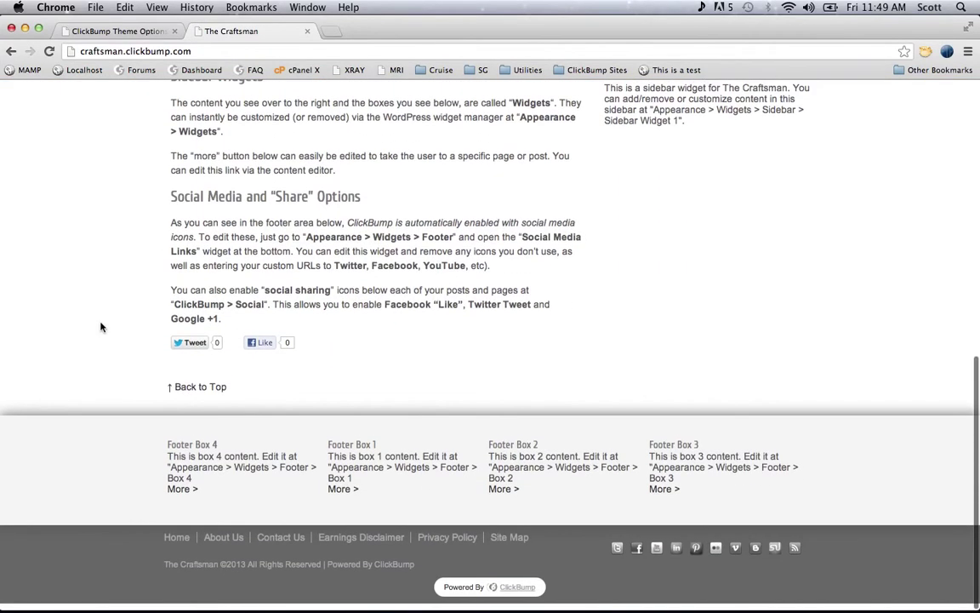
scroll(100, 327, up, 13)
key(ctrl+shift+Tab)
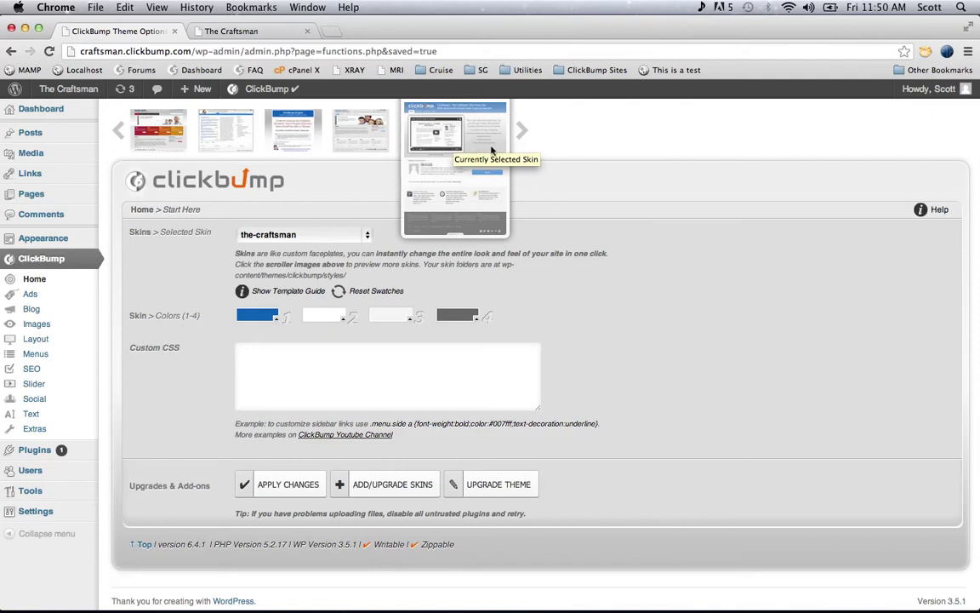
mouse_move(42, 239)
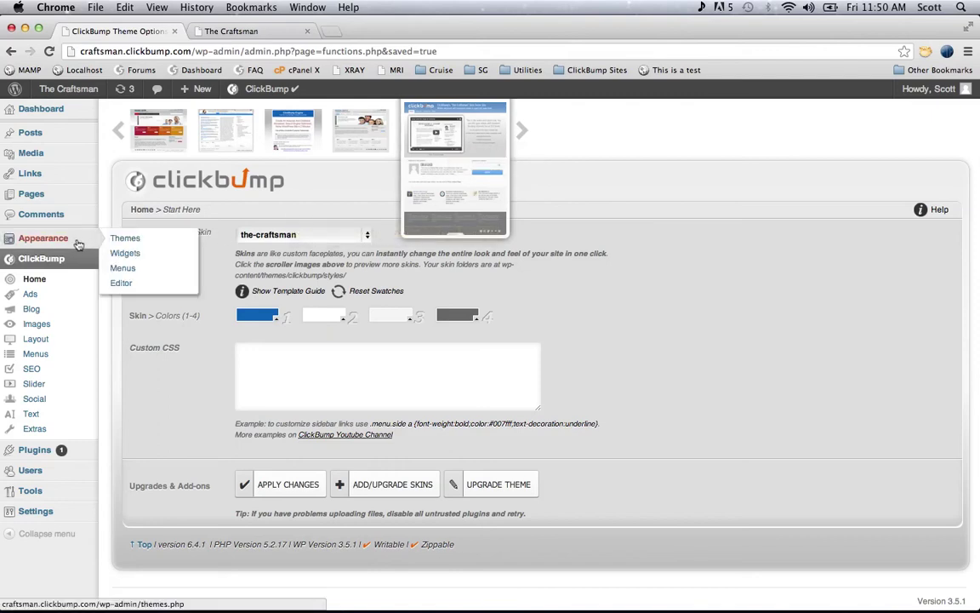
Step: On Appearance > Widgets, inspect the Sidebar, Header and Above Content widget areas
click(119, 252)
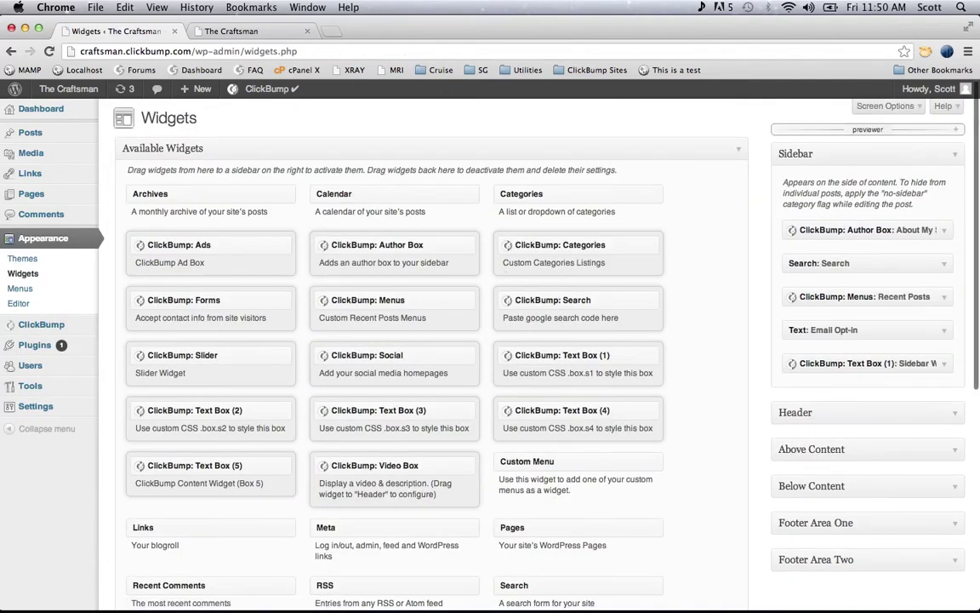
click(957, 130)
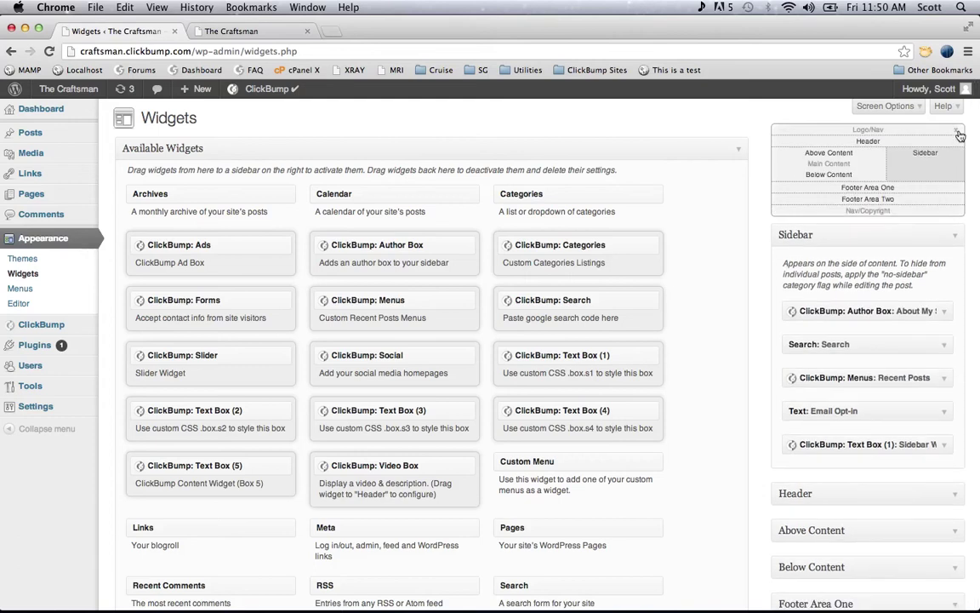
click(955, 237)
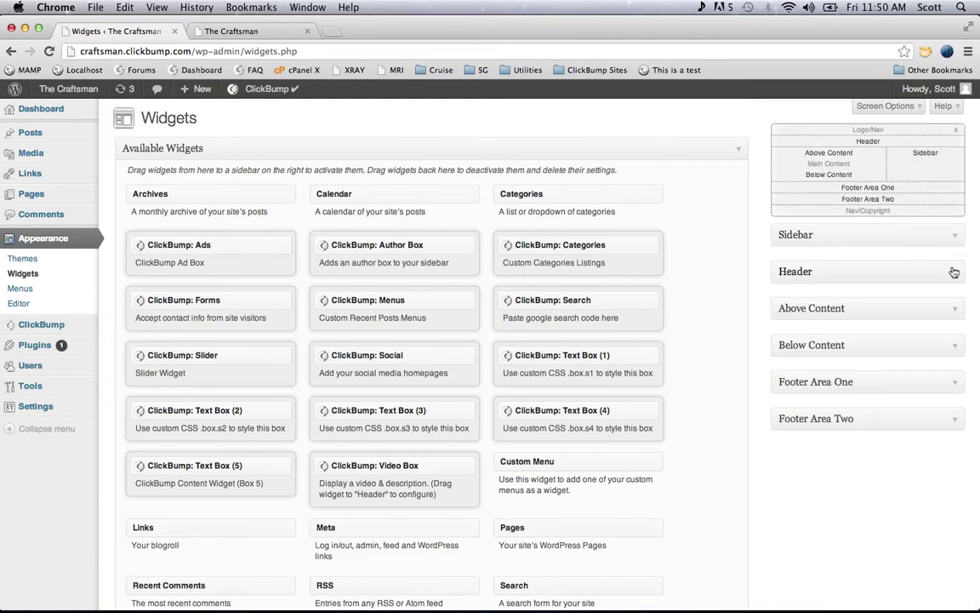
click(945, 274)
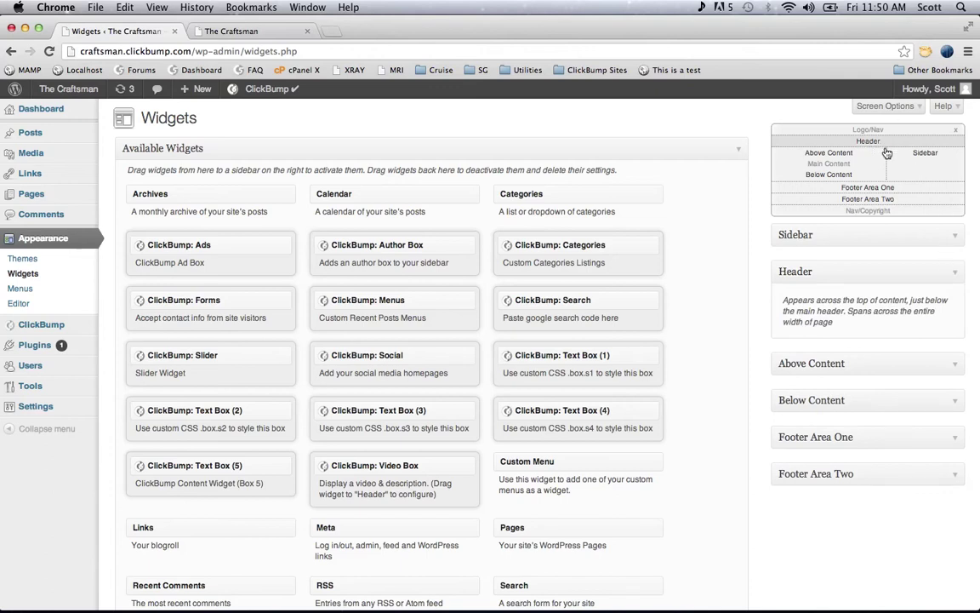
click(956, 276)
click(955, 311)
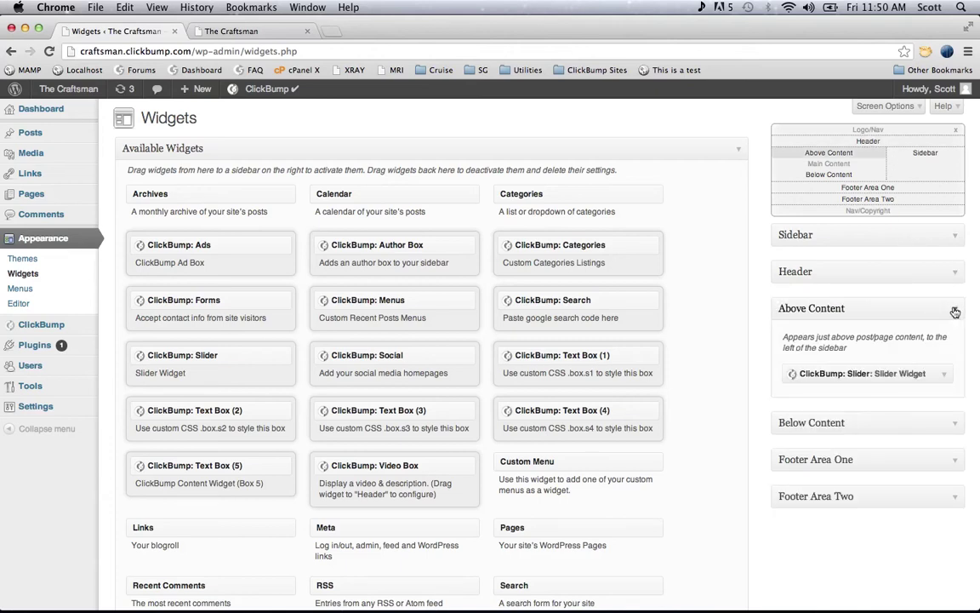
click(955, 311)
Step: Peek at Below Content, Footer Area One and Footer Area Two, then expand the Header area
click(954, 346)
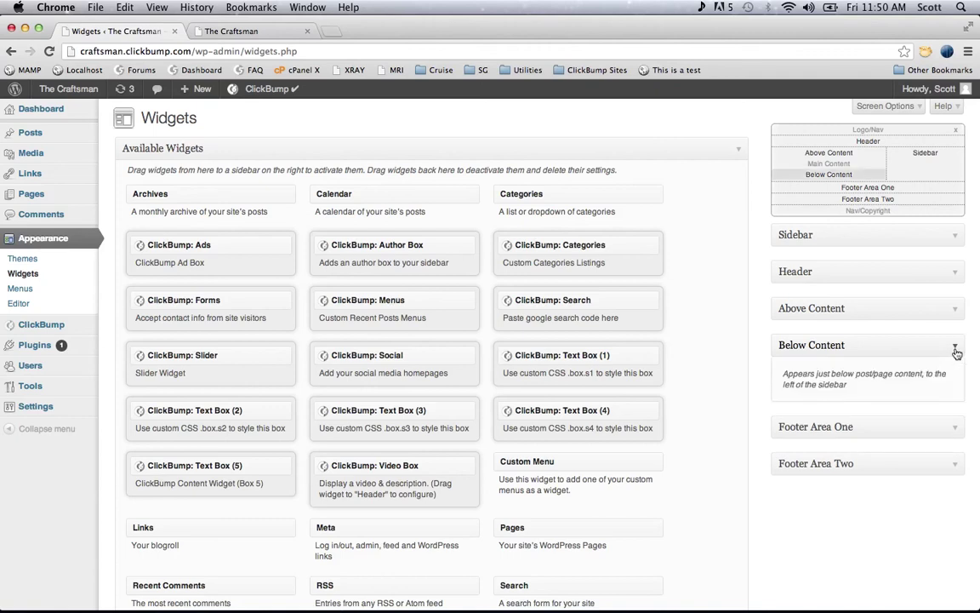
click(955, 349)
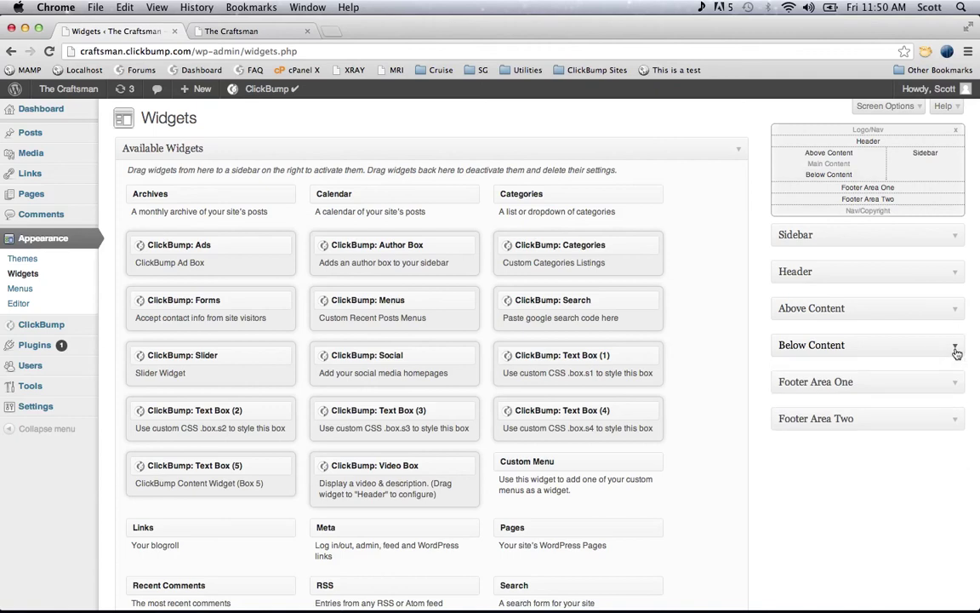
click(949, 383)
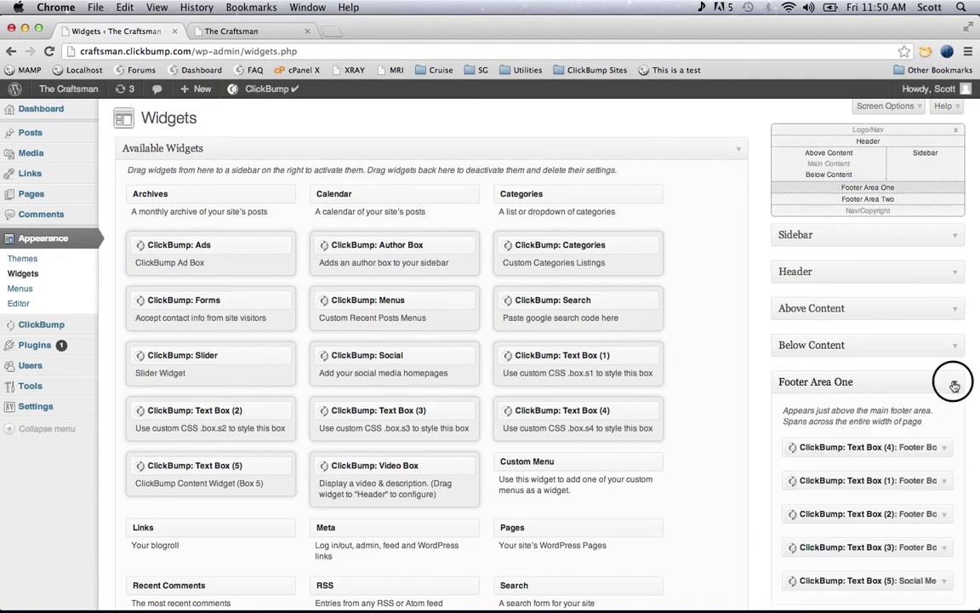
click(951, 385)
click(954, 418)
click(954, 419)
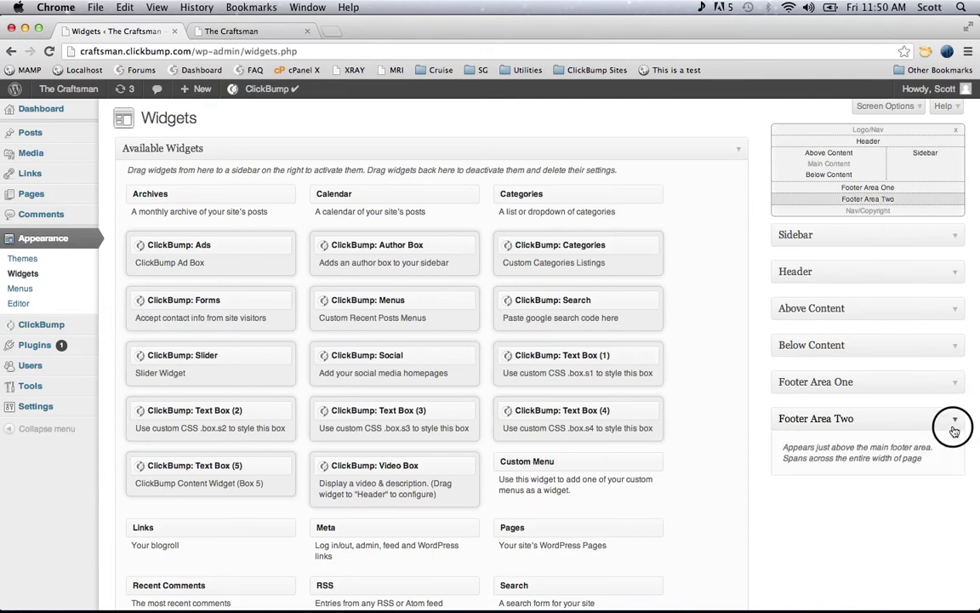
click(955, 274)
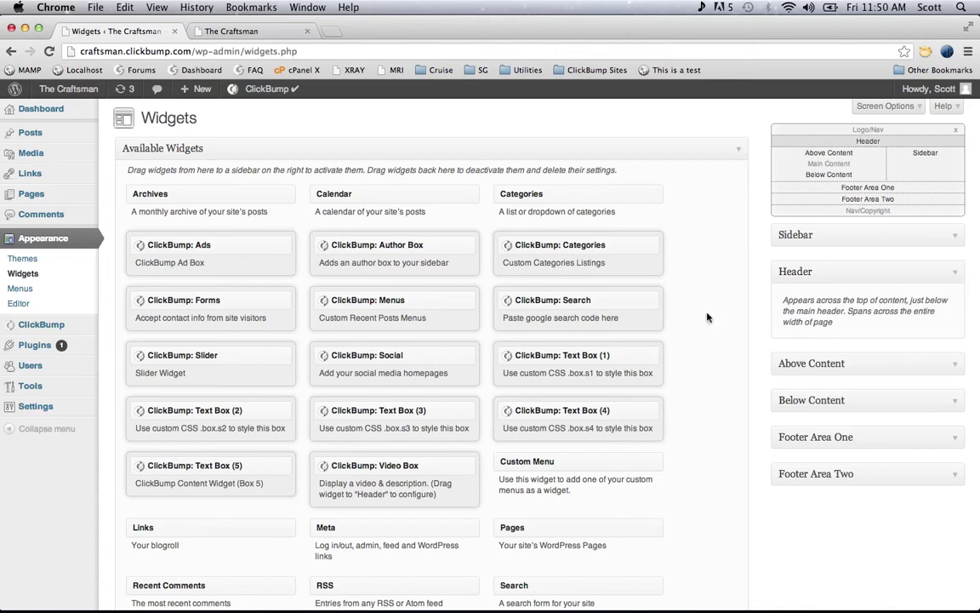
Step: Drag the ClickBump: Video Box widget into the Header area and focus its empty Video Embed Code field
click(437, 465)
drag(437, 466, 946, 308)
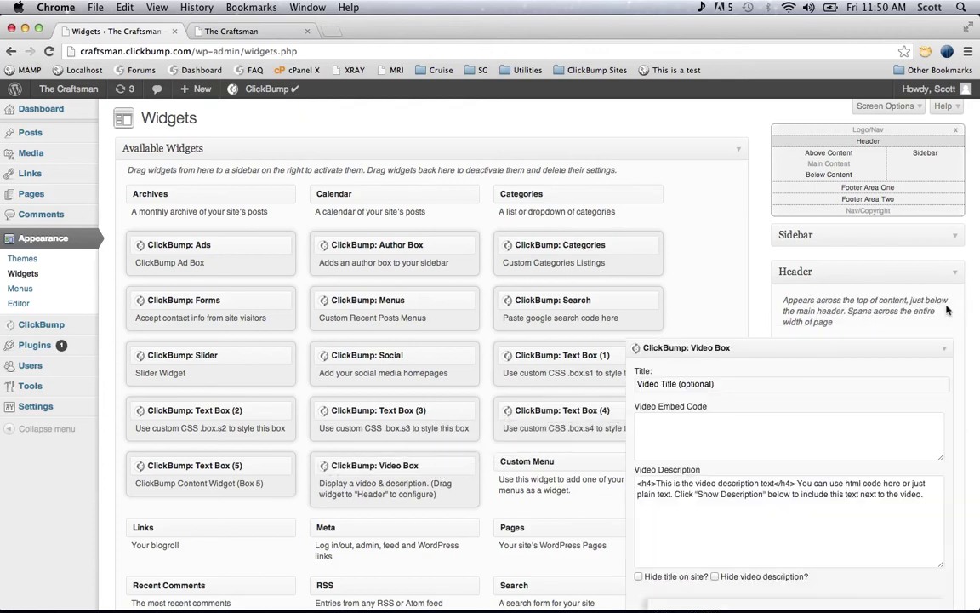
scroll(911, 403, down, 5)
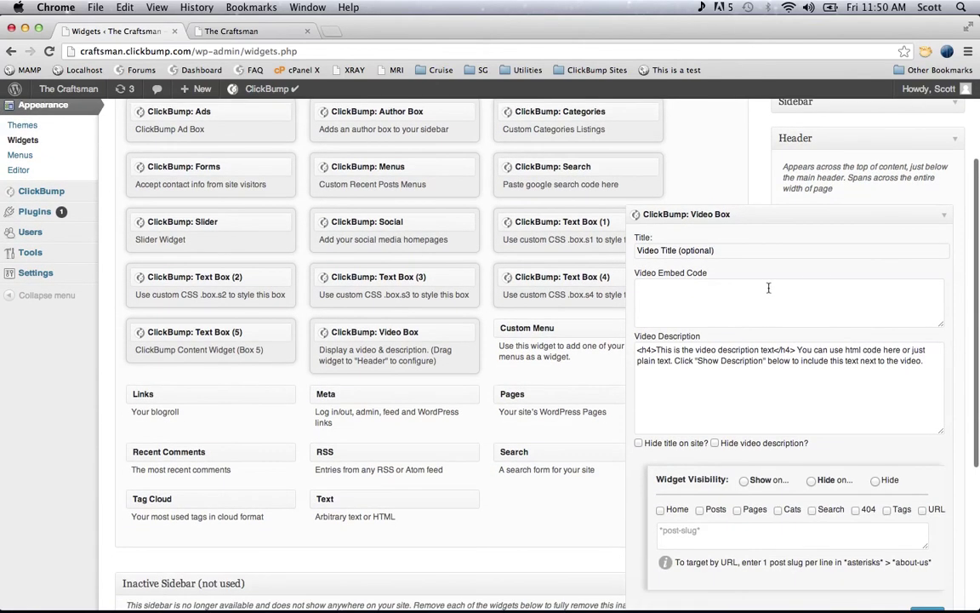
click(768, 289)
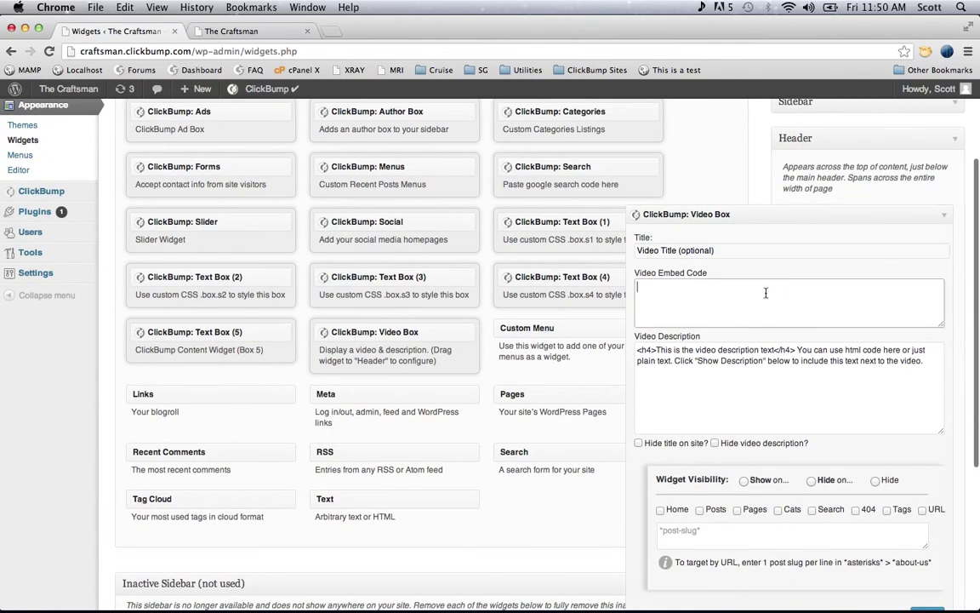
click(738, 382)
click(750, 313)
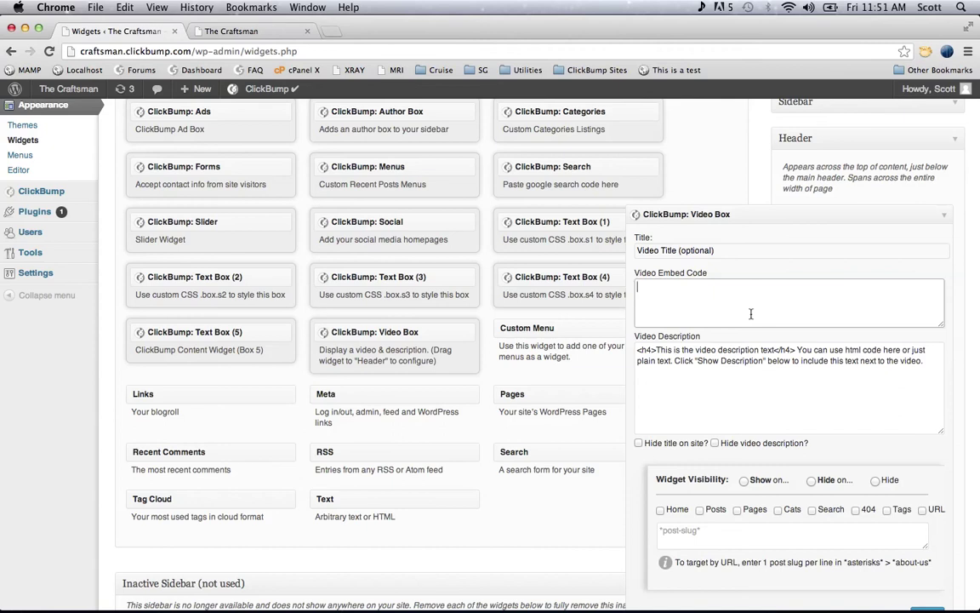
click(792, 352)
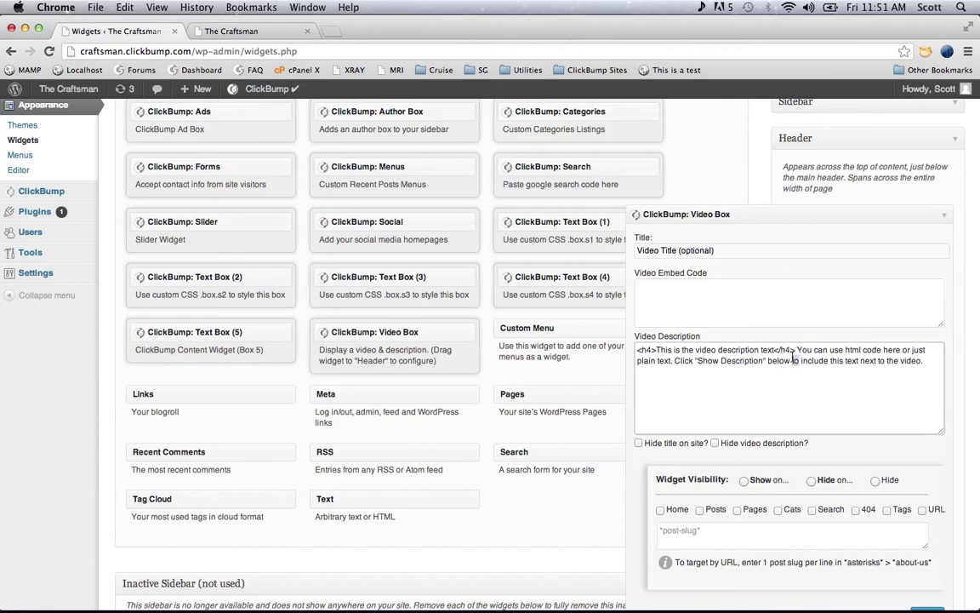
click(718, 313)
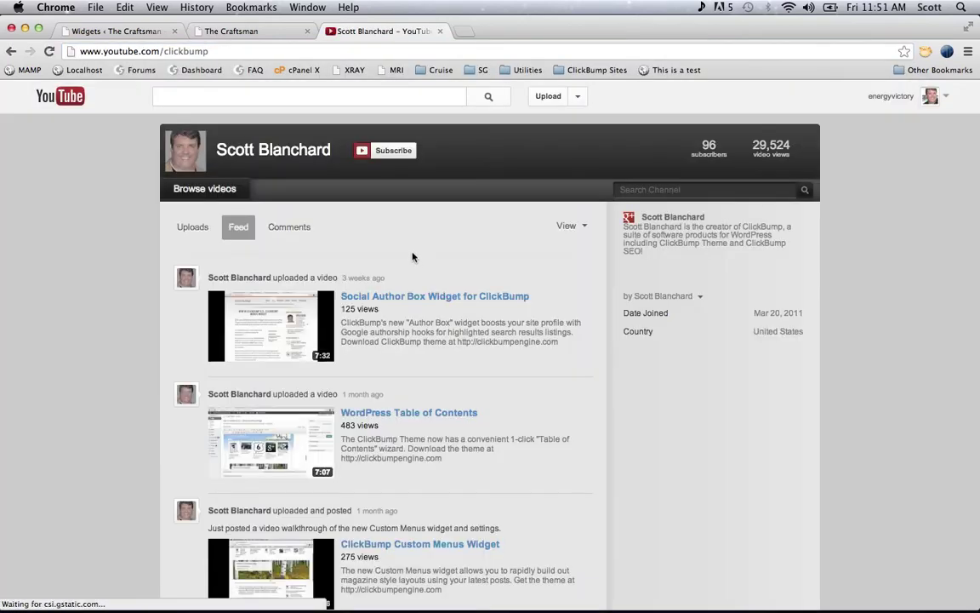
Step: Open and pause the Social Author Box Widget for ClickBump video, then copy its Share > Embed iframe code
click(298, 317)
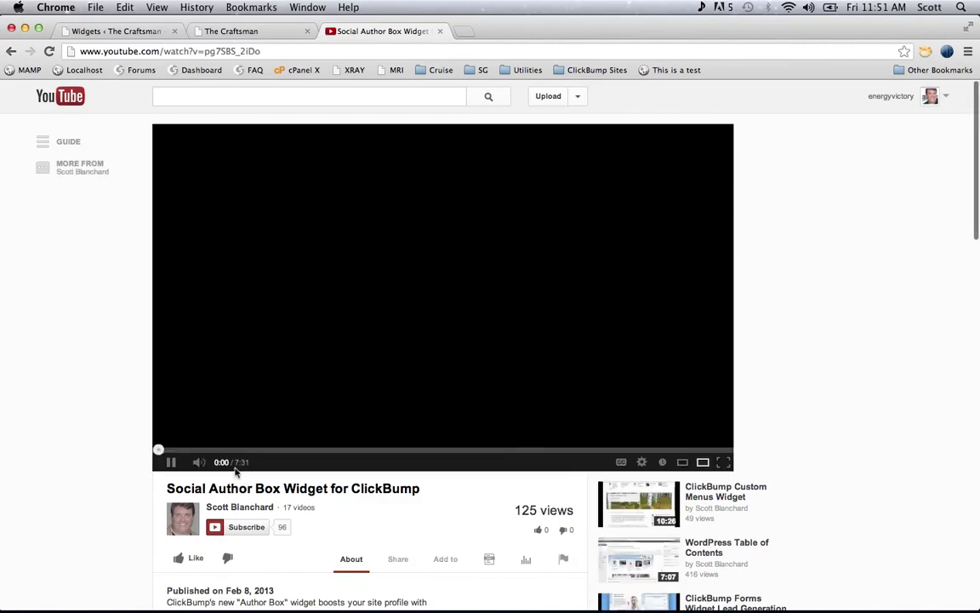
click(172, 464)
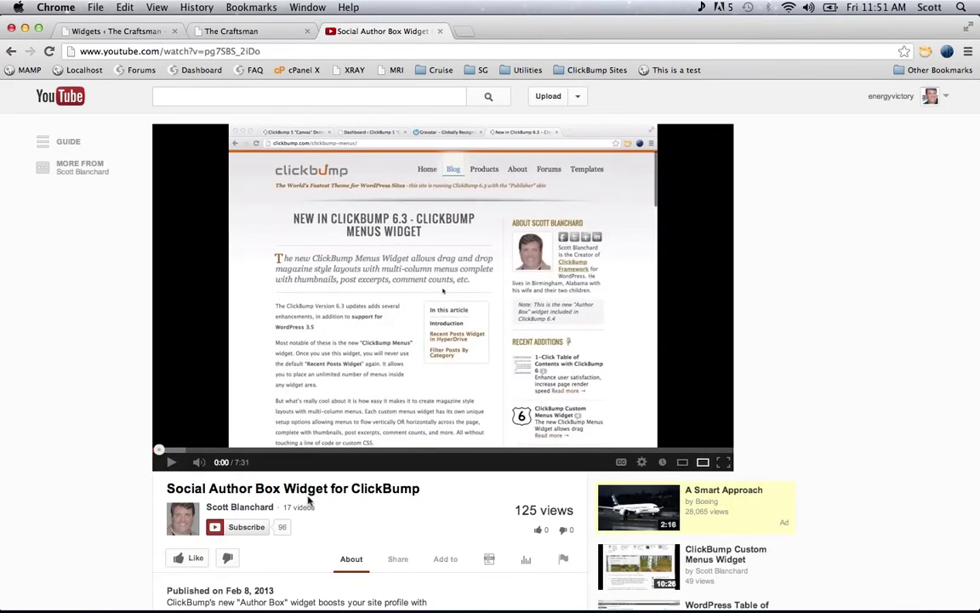
scroll(308, 499, down, 3)
click(399, 401)
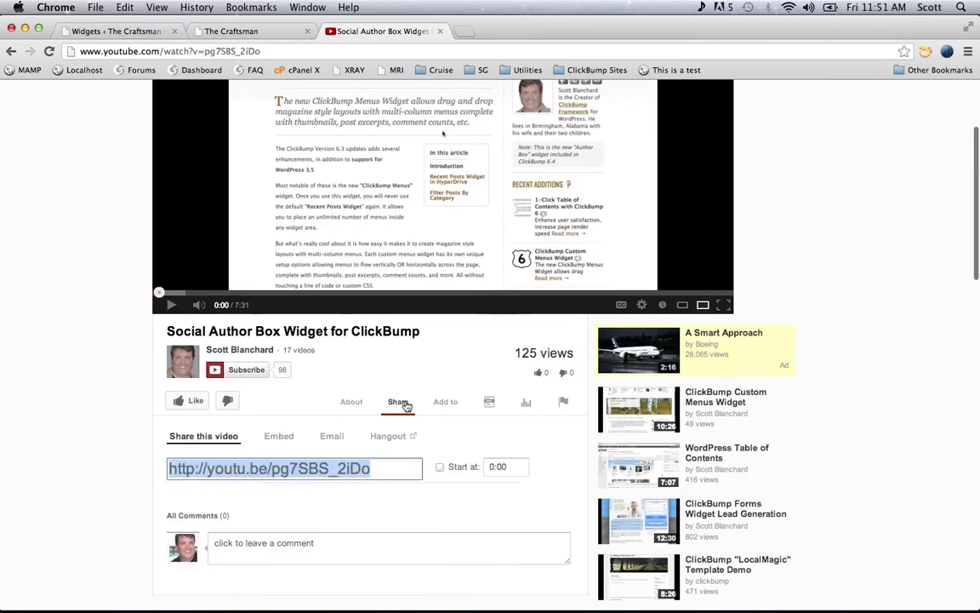
click(279, 435)
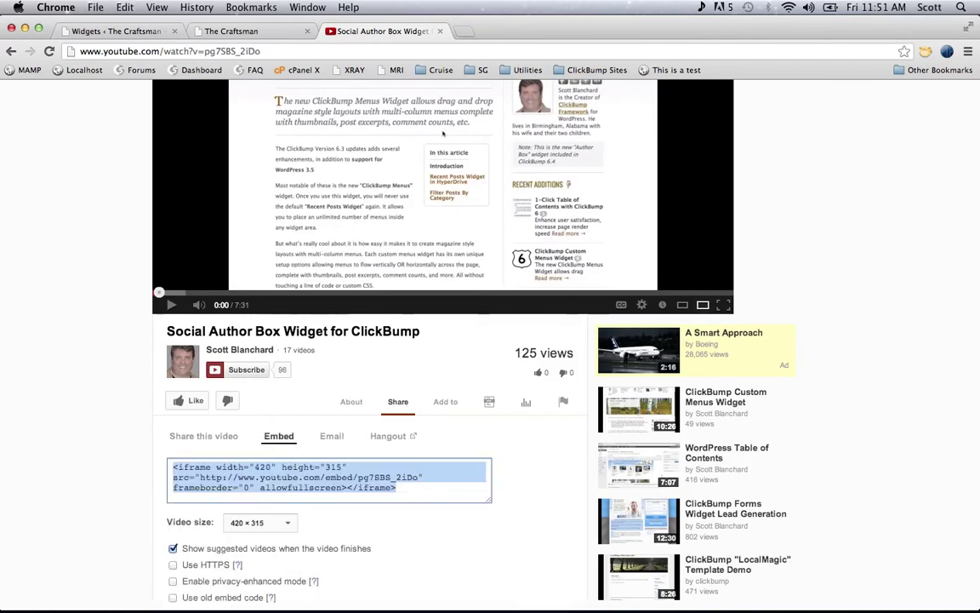
key(ctrl+shift+Tab)
key(ctrl+shift+Tab)
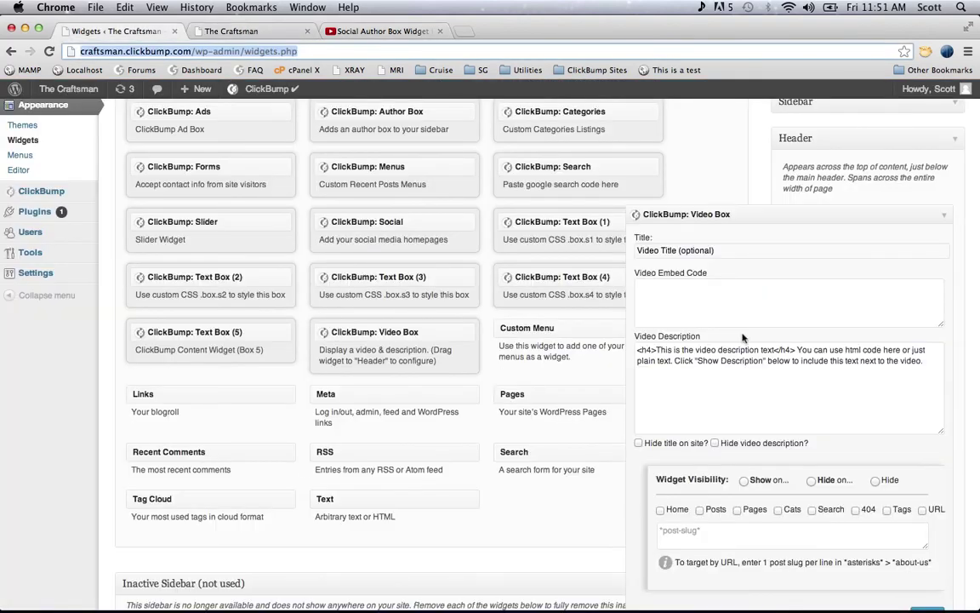
Step: Paste the iframe into Video Embed Code, limit visibility to the Home page, and save the widget
click(757, 309)
text(<iframe width="420" height="315" src="http://www.youtube.com/embed/pg7SBS_2iDo" frameborder="0" allowfullscreen></iframe>)
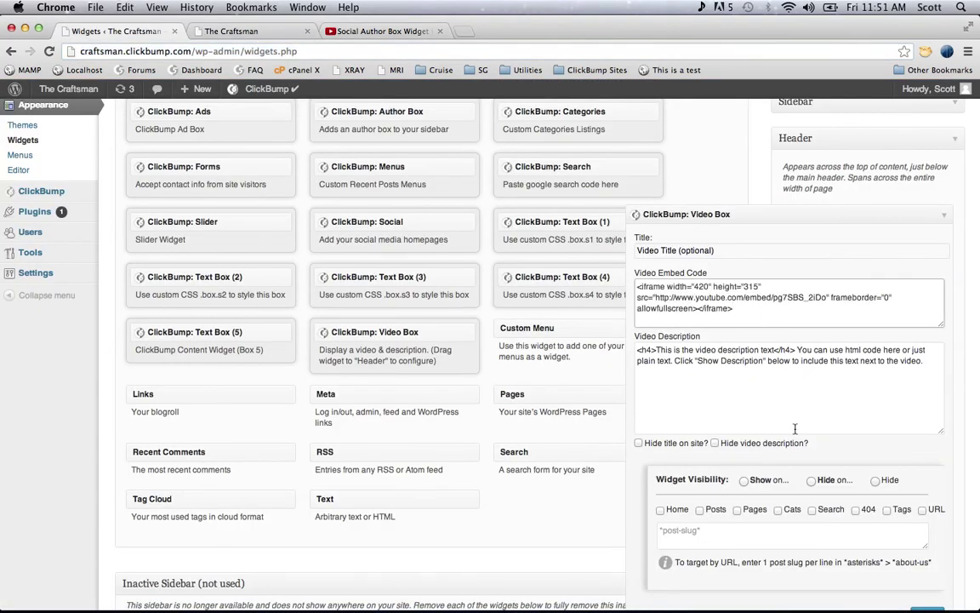
scroll(766, 428, down, 3)
click(767, 378)
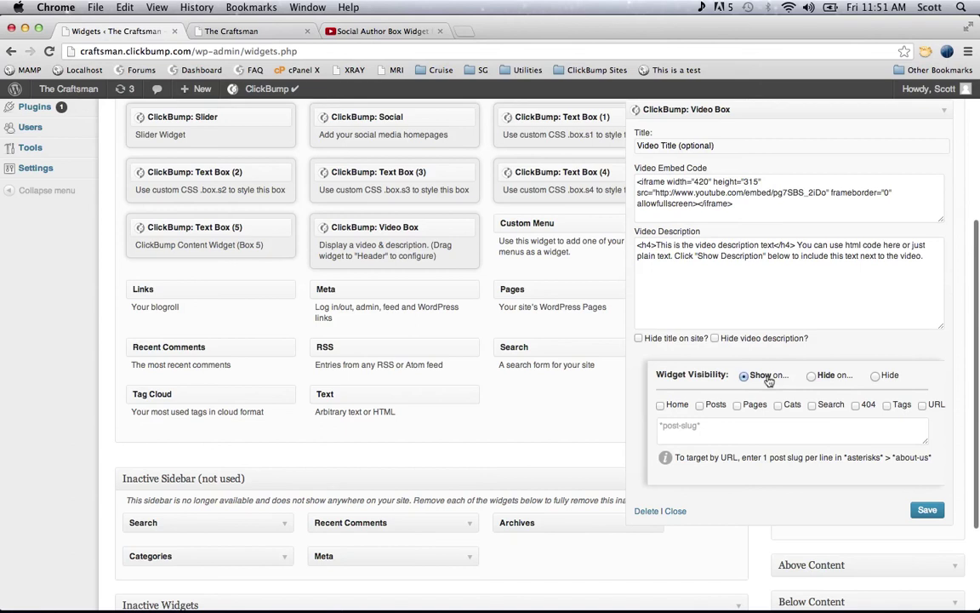
click(670, 405)
click(926, 509)
Step: Reload The Craftsman home page and scroll through it to review the header YouTube video box
key(super+2)
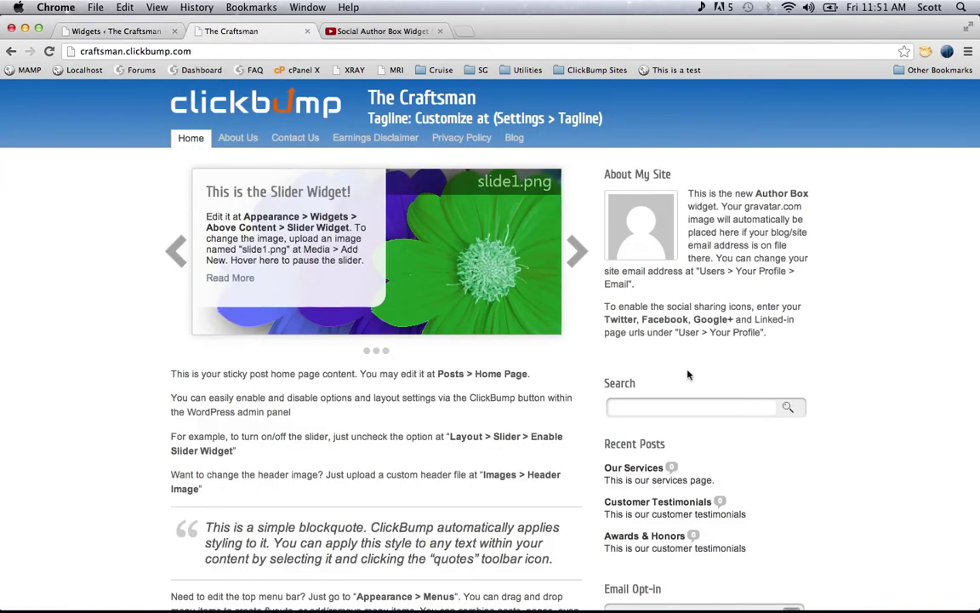
key(super+r)
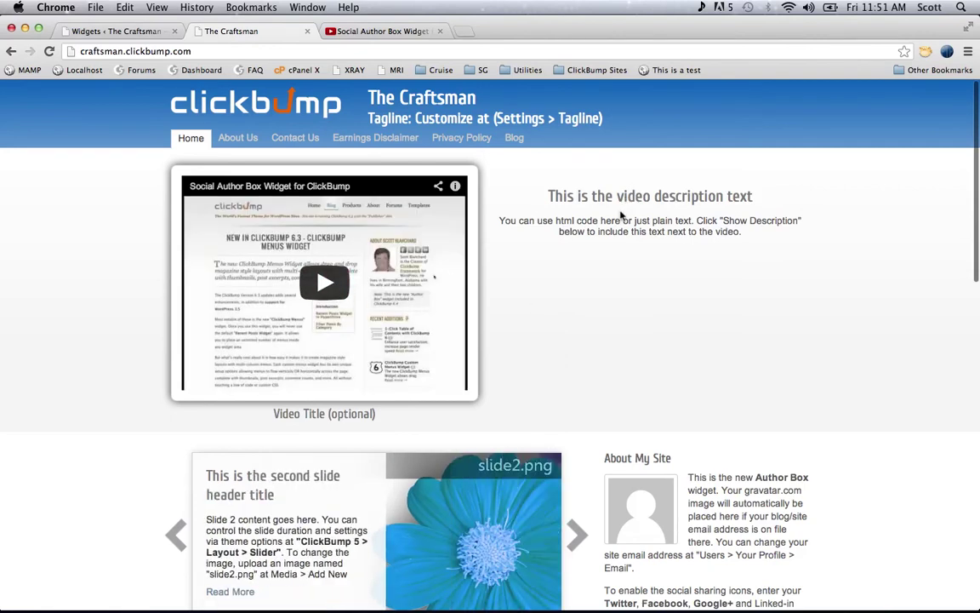
scroll(619, 343, down, 5)
scroll(619, 343, down, 2)
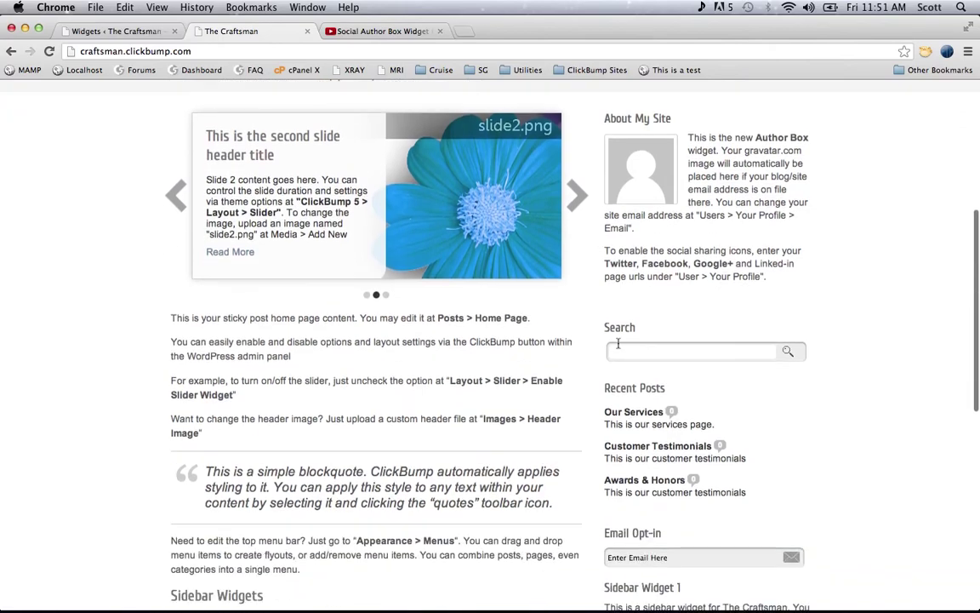
scroll(618, 343, down, 3)
scroll(619, 345, down, 2)
scroll(619, 347, down, 1)
scroll(619, 347, up, 10)
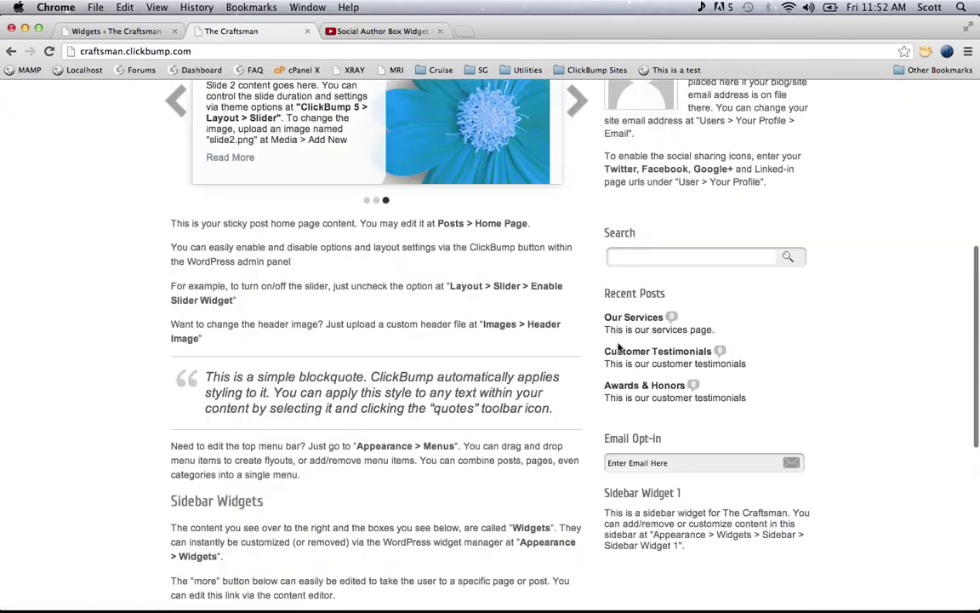
scroll(618, 347, up, 8)
scroll(619, 347, up, 3)
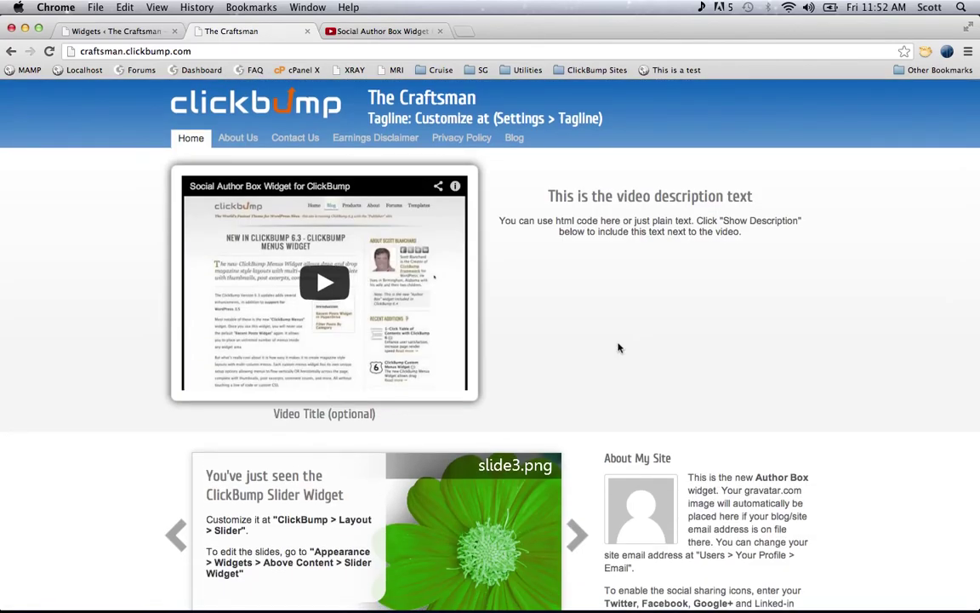